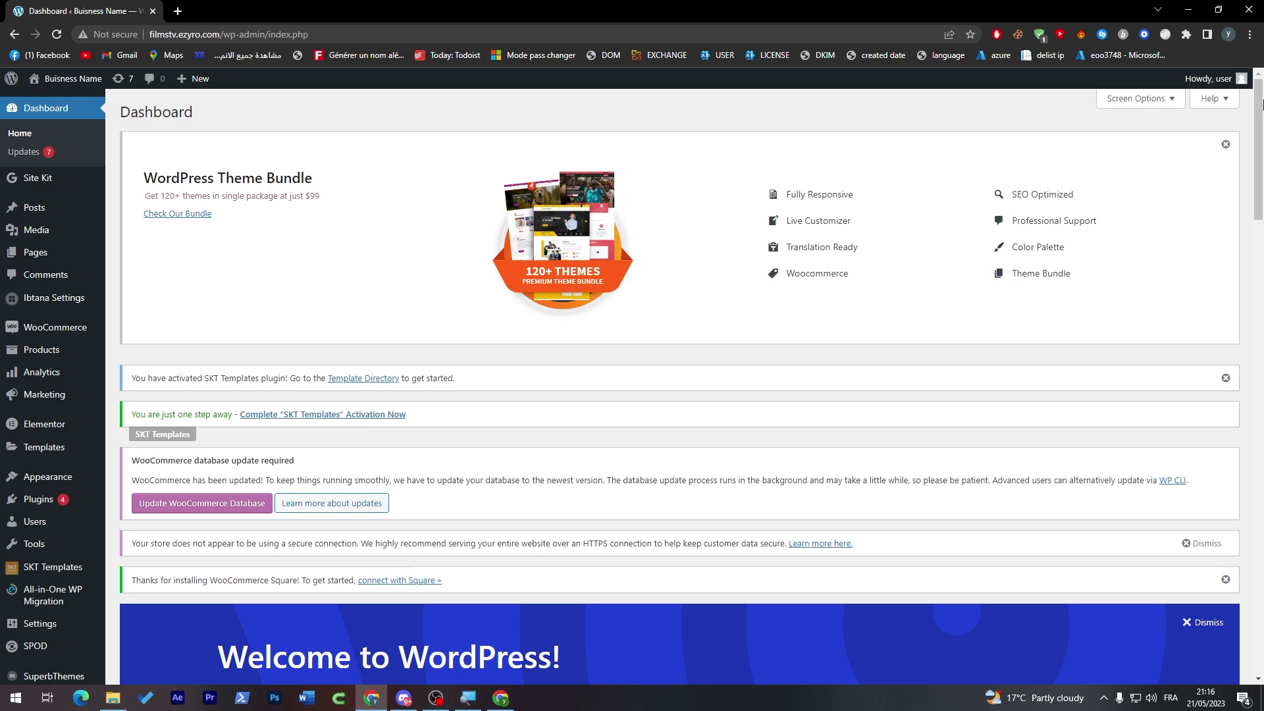
Search the WordPress theme directory for 'dentist' from Appearance > Themes > Add New
{"action": "scroll", "coordinate": [1263, 105], "scroll_direction": "down", "scroll_amount": 4}
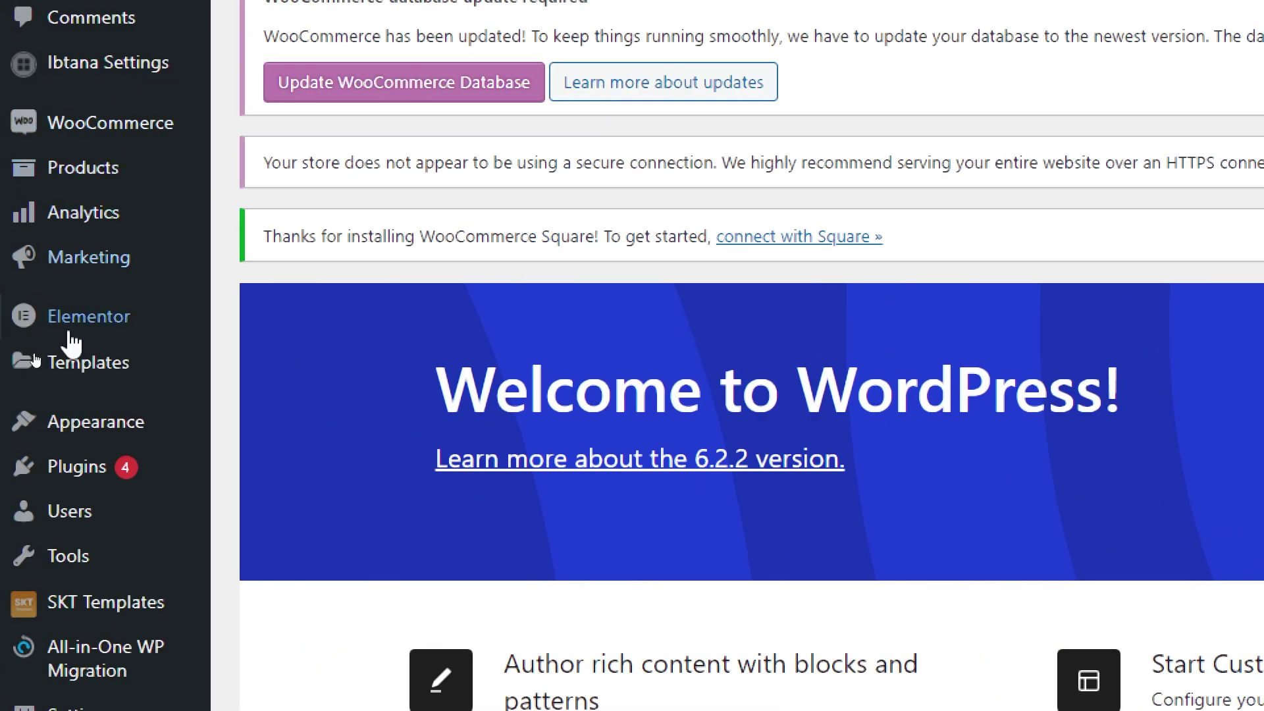
{"action": "mouse_move", "coordinate": [92, 428]}
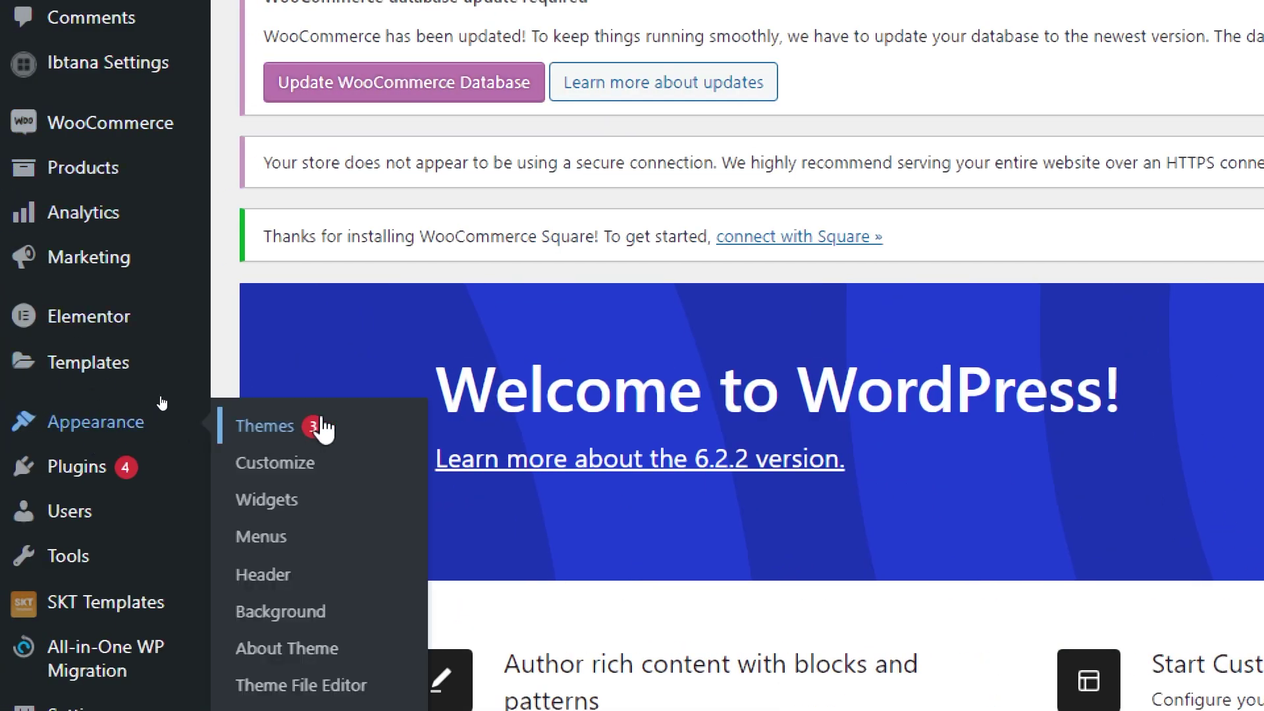
{"action": "left_click", "coordinate": [320, 424]}
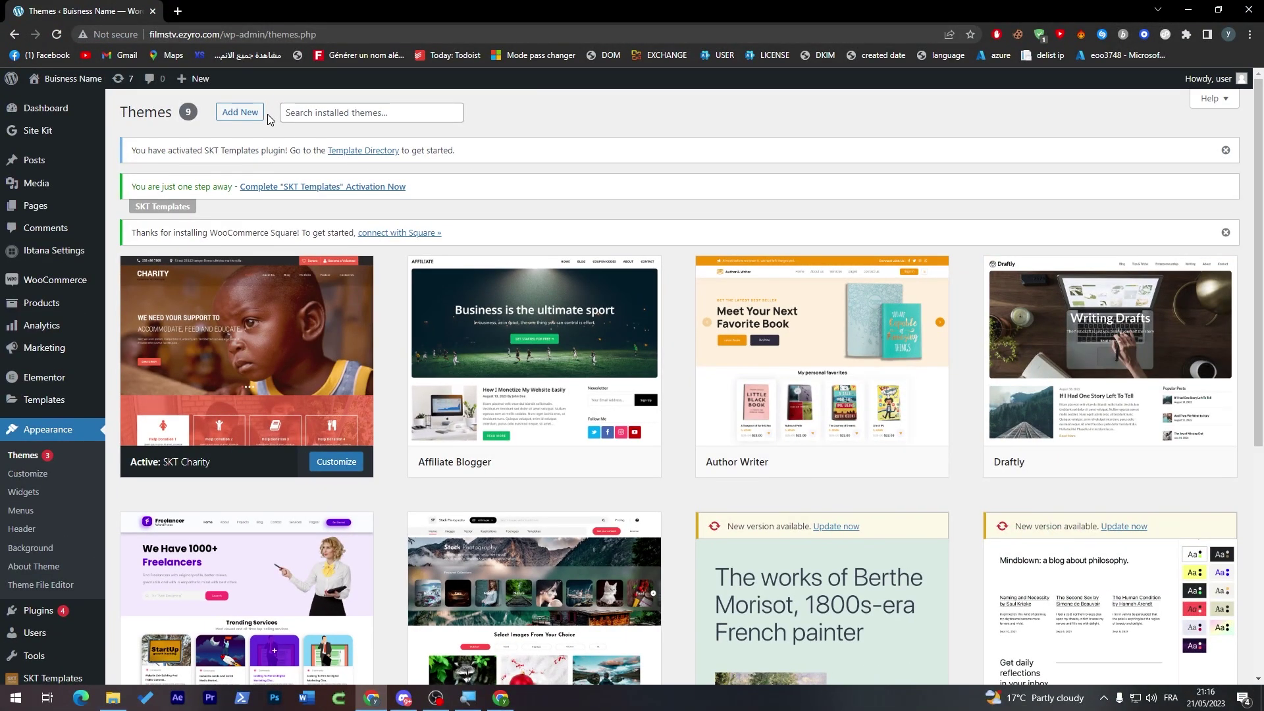
{"action": "left_click", "coordinate": [259, 115]}
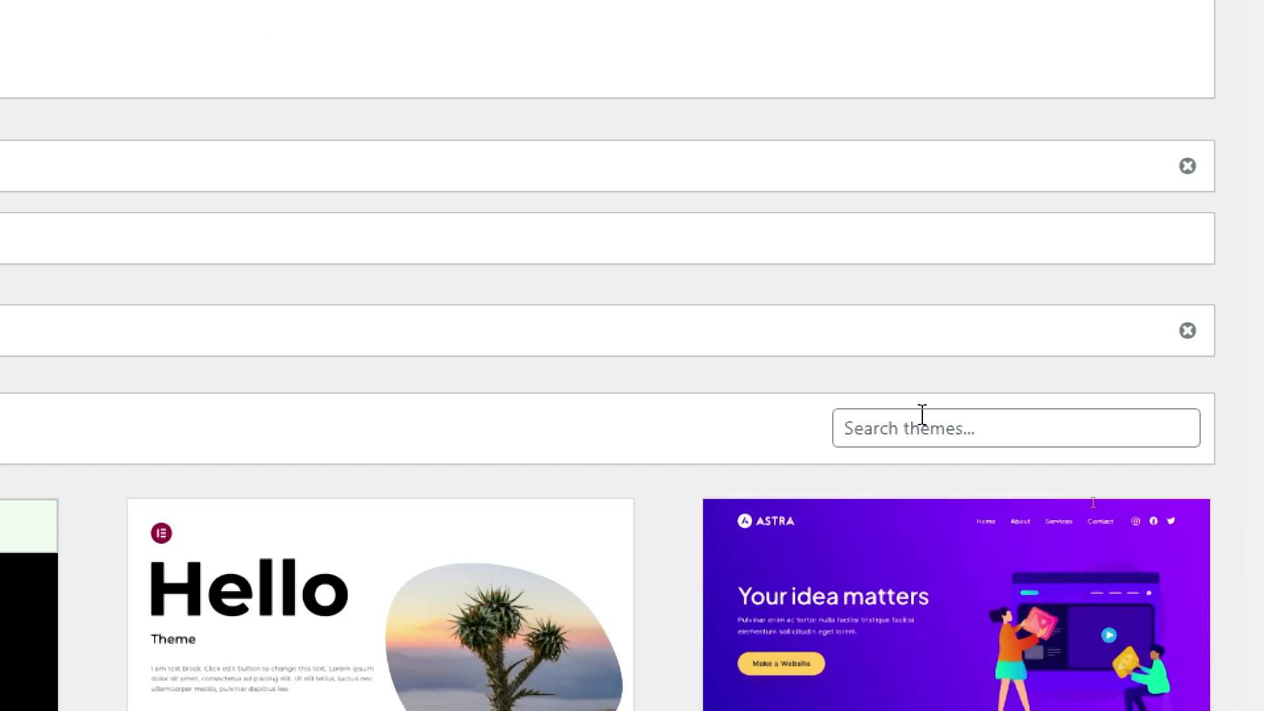
{"action": "left_click", "coordinate": [922, 415]}
{"action": "type", "text": "dentist"}
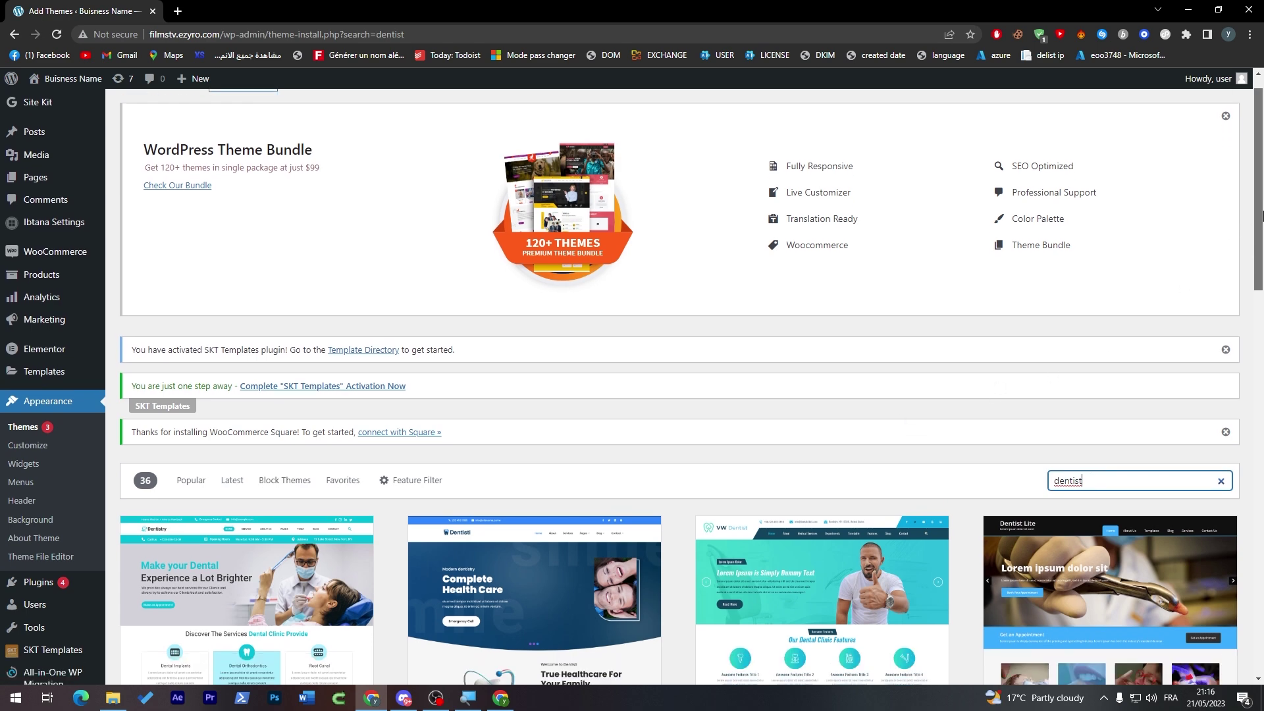
{"action": "left_click_drag", "start_coordinate": [1258, 209], "coordinate": [1252, 327]}
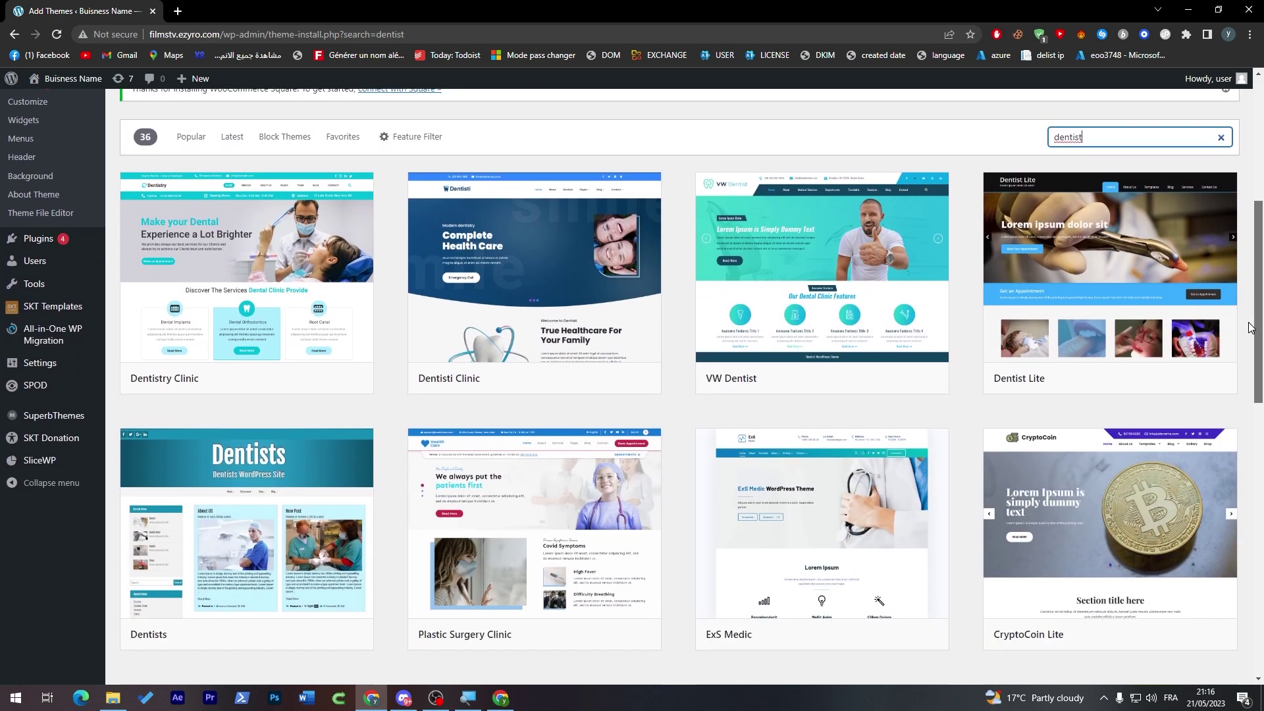
{"action": "left_click_drag", "start_coordinate": [1250, 329], "coordinate": [1250, 368]}
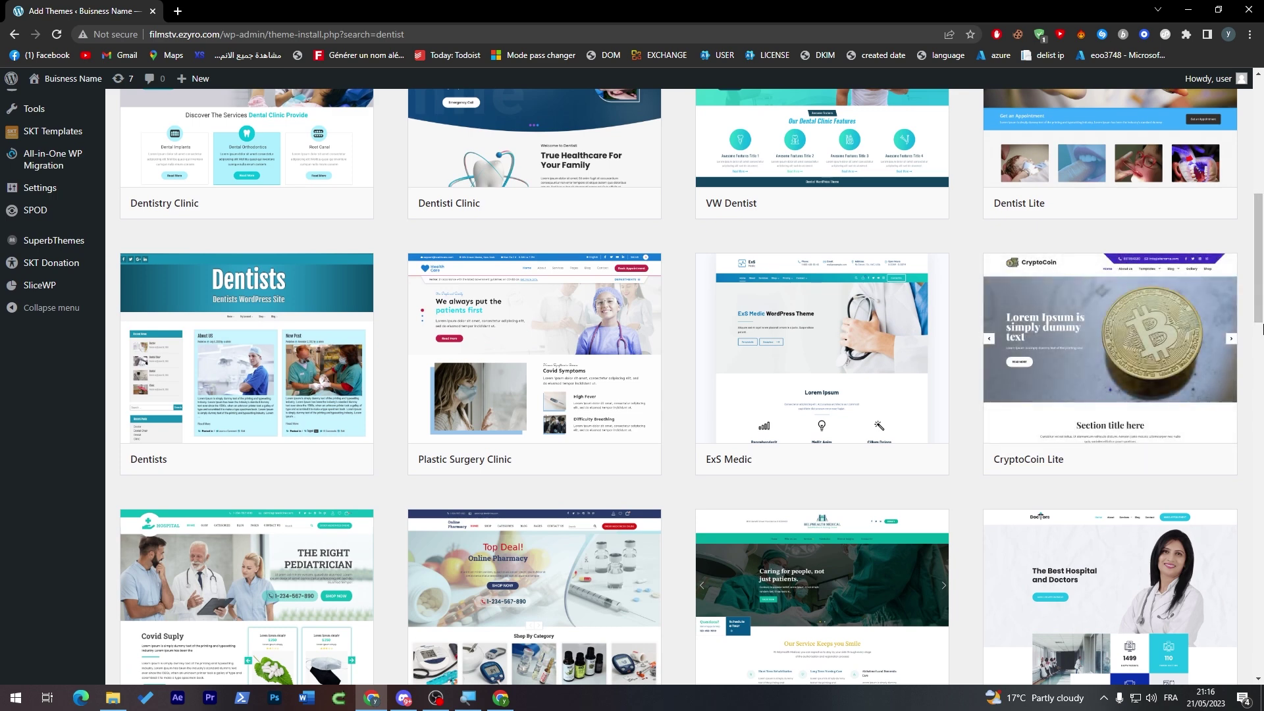
{"action": "scroll", "coordinate": [1107, 290], "scroll_direction": "down", "scroll_amount": 1}
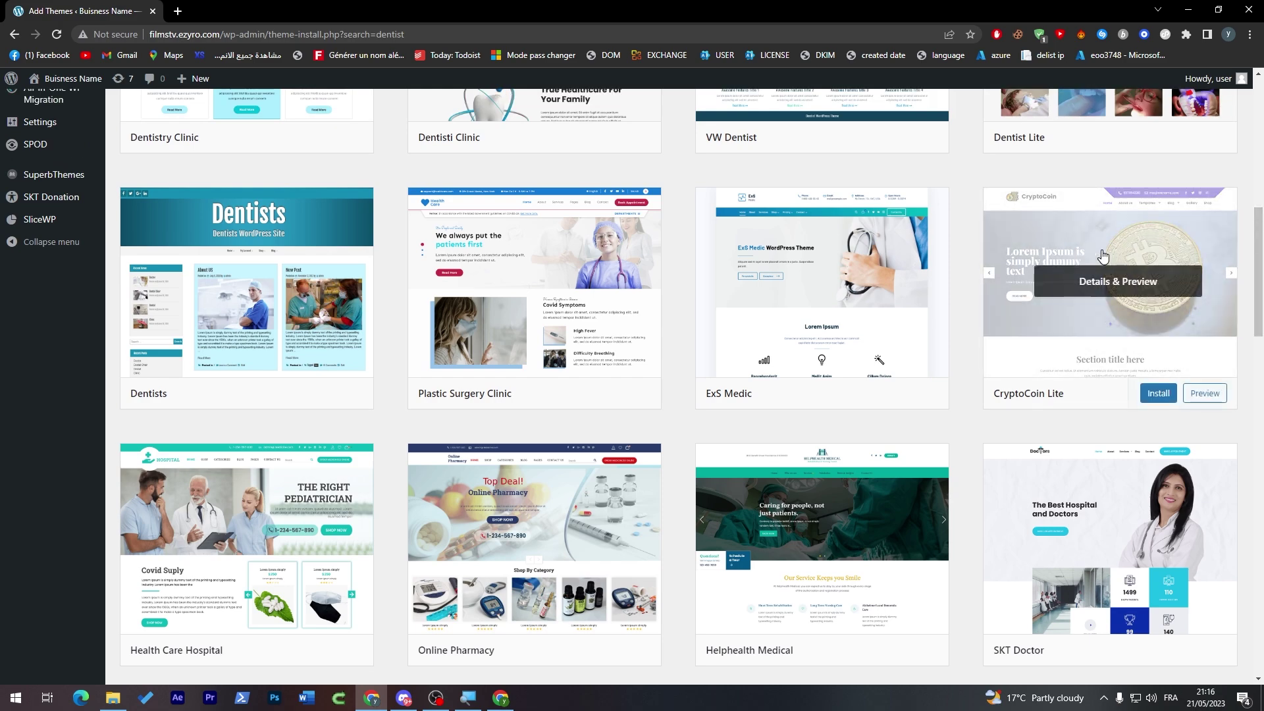
{"action": "scroll", "coordinate": [1238, 398], "scroll_direction": "down", "scroll_amount": 7}
{"action": "scroll", "coordinate": [1238, 399], "scroll_direction": "down", "scroll_amount": 2}
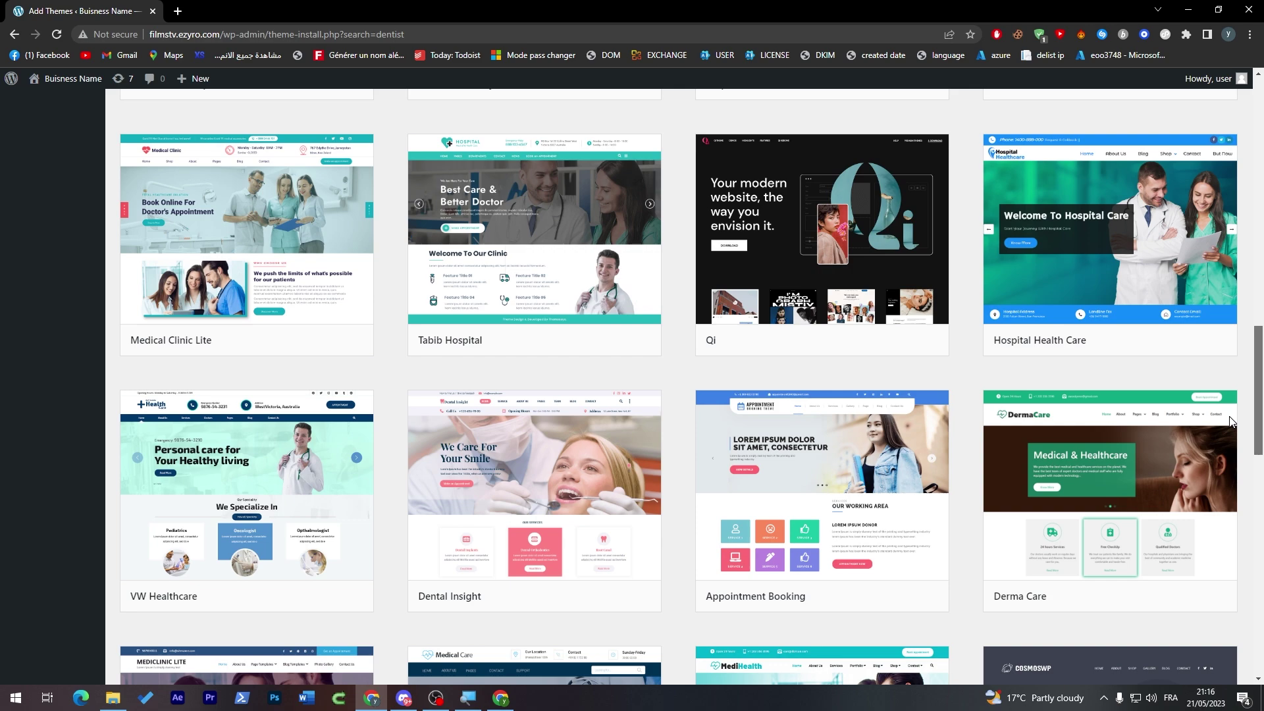
{"action": "scroll", "coordinate": [1229, 422], "scroll_direction": "down", "scroll_amount": 11}
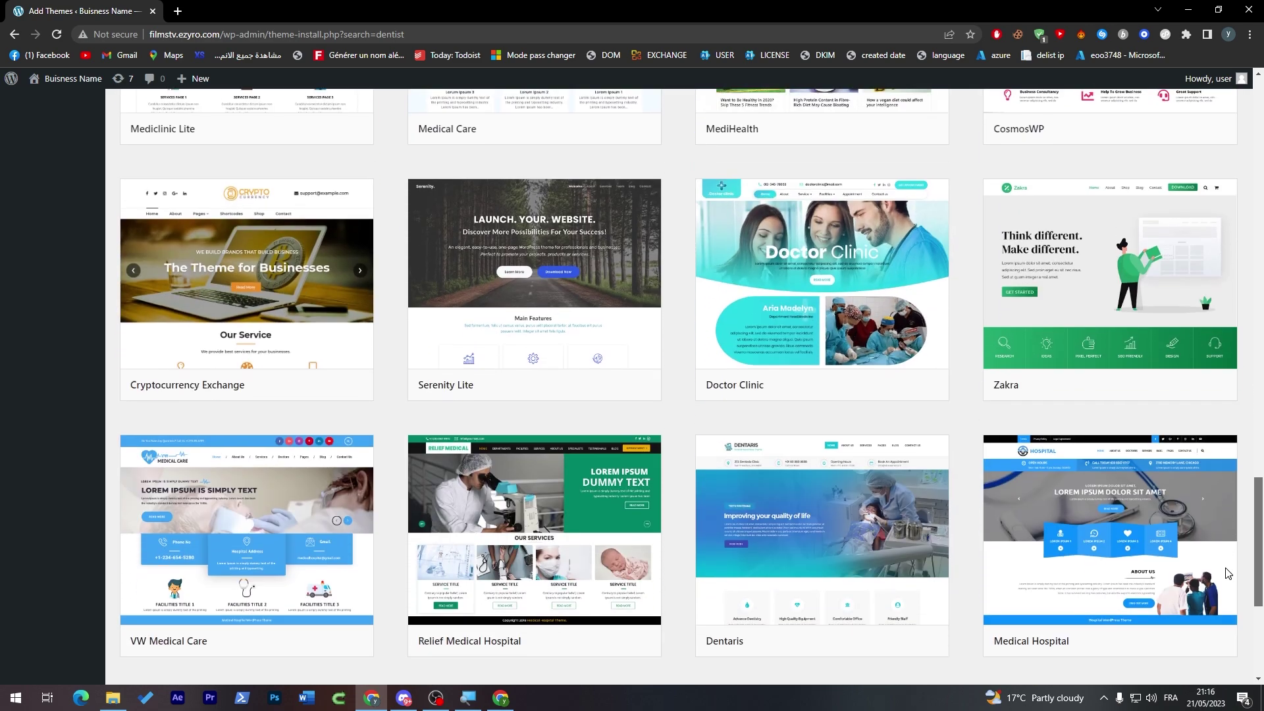
{"action": "scroll", "coordinate": [1229, 574], "scroll_direction": "down", "scroll_amount": 5}
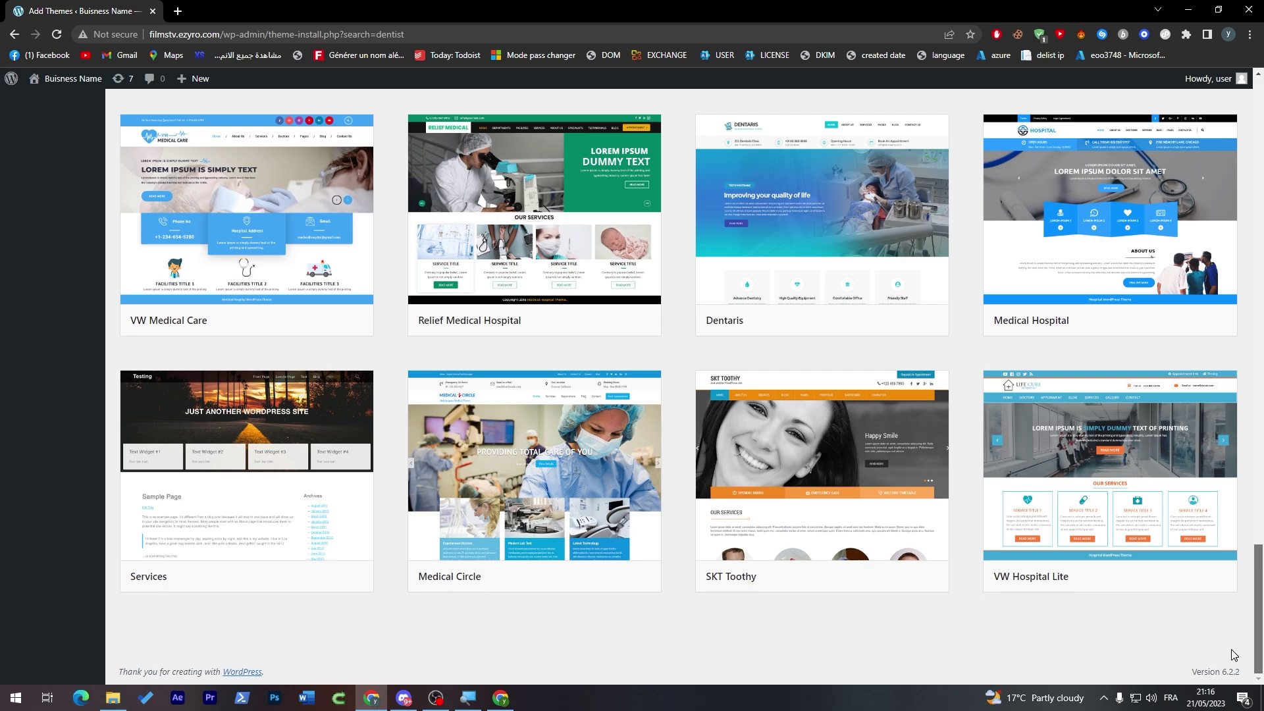
{"action": "left_click_drag", "start_coordinate": [1258, 654], "coordinate": [1261, 221]}
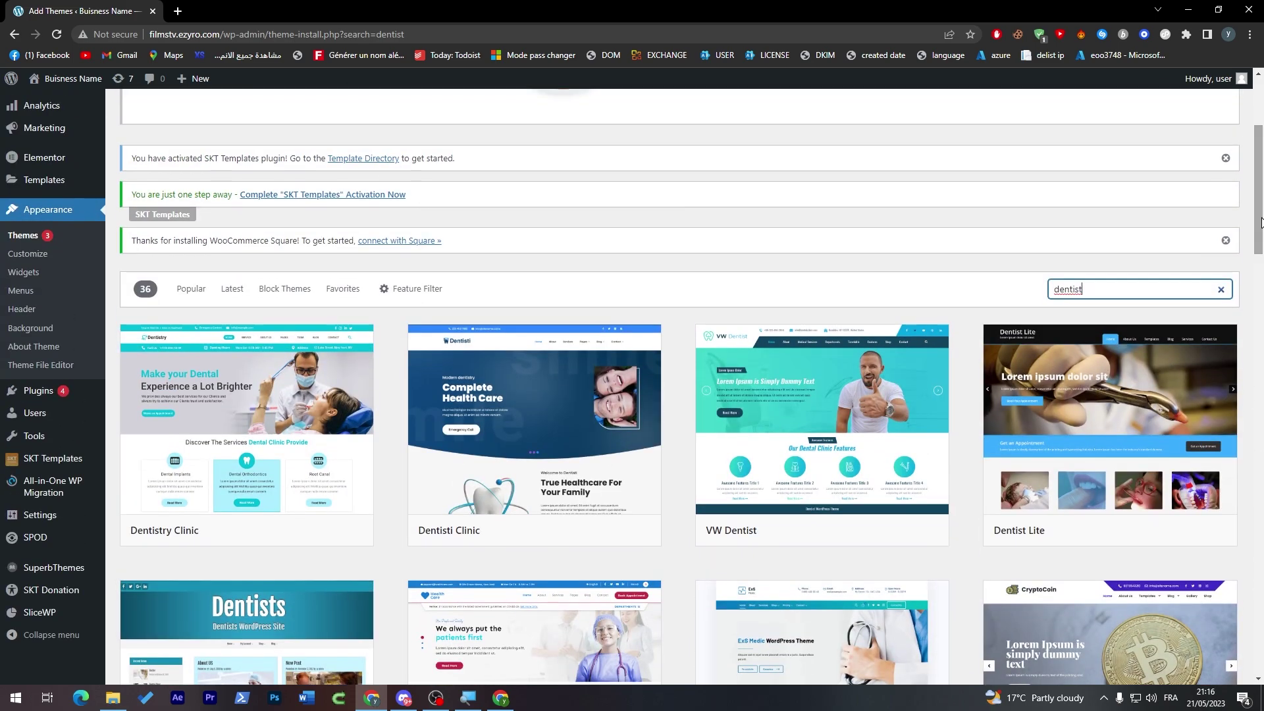
{"action": "scroll", "coordinate": [1124, 114], "scroll_direction": "up", "scroll_amount": 3}
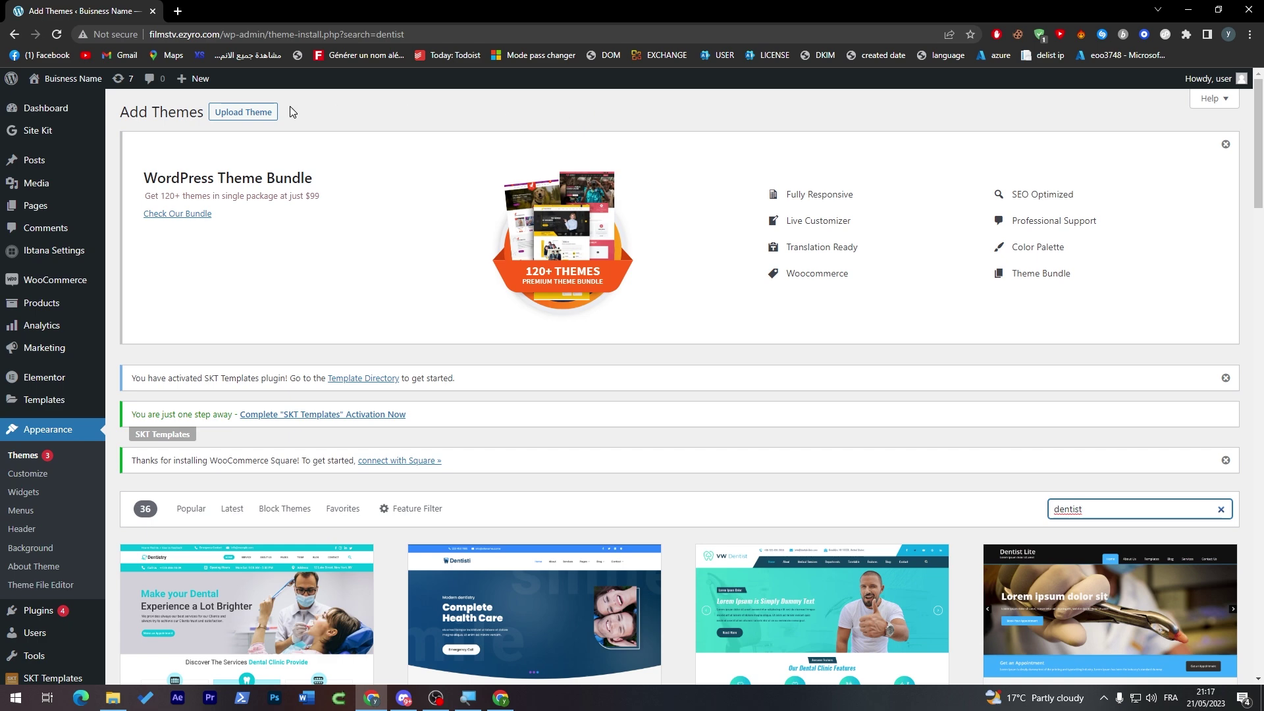
Install the VW Dentist theme from the dentist search results
{"action": "left_click", "coordinate": [236, 119]}
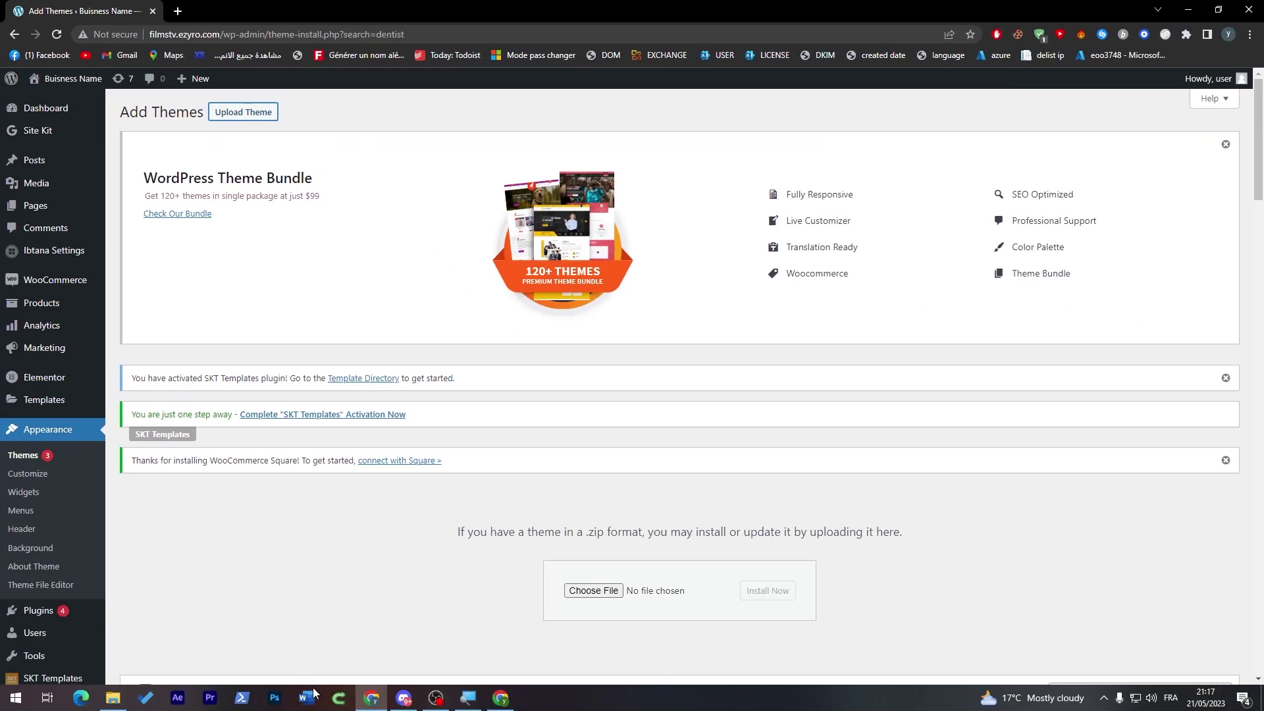
{"action": "scroll", "coordinate": [1207, 251], "scroll_direction": "down", "scroll_amount": 9}
{"action": "scroll", "coordinate": [933, 280], "scroll_direction": "up", "scroll_amount": 1}
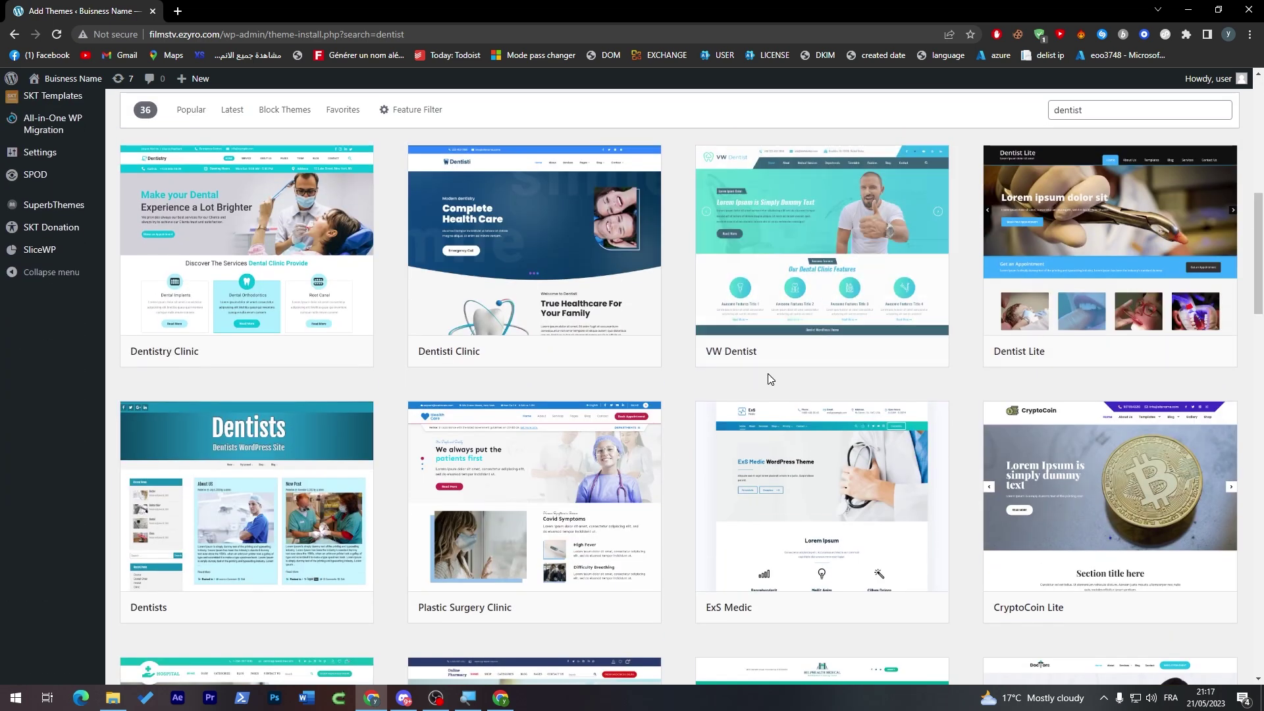
{"action": "left_click", "coordinate": [872, 356]}
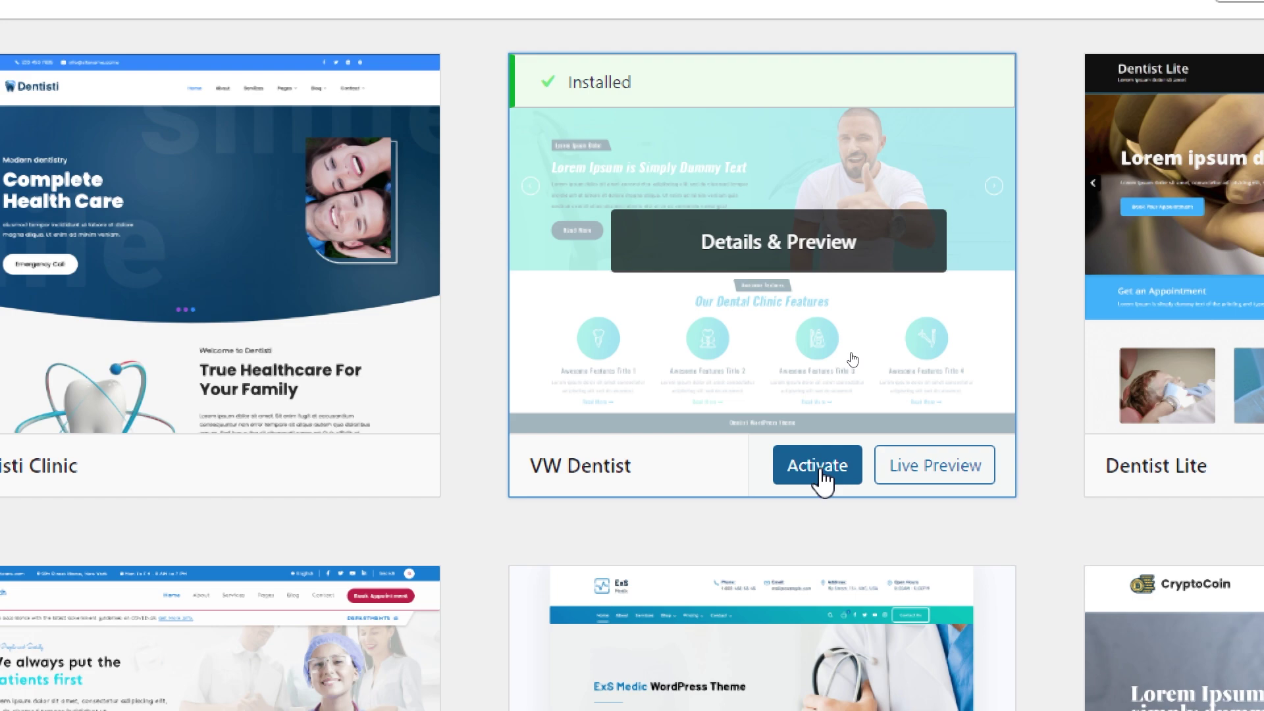
Activate the newly installed VW Dentist theme
{"action": "left_click", "coordinate": [824, 470]}
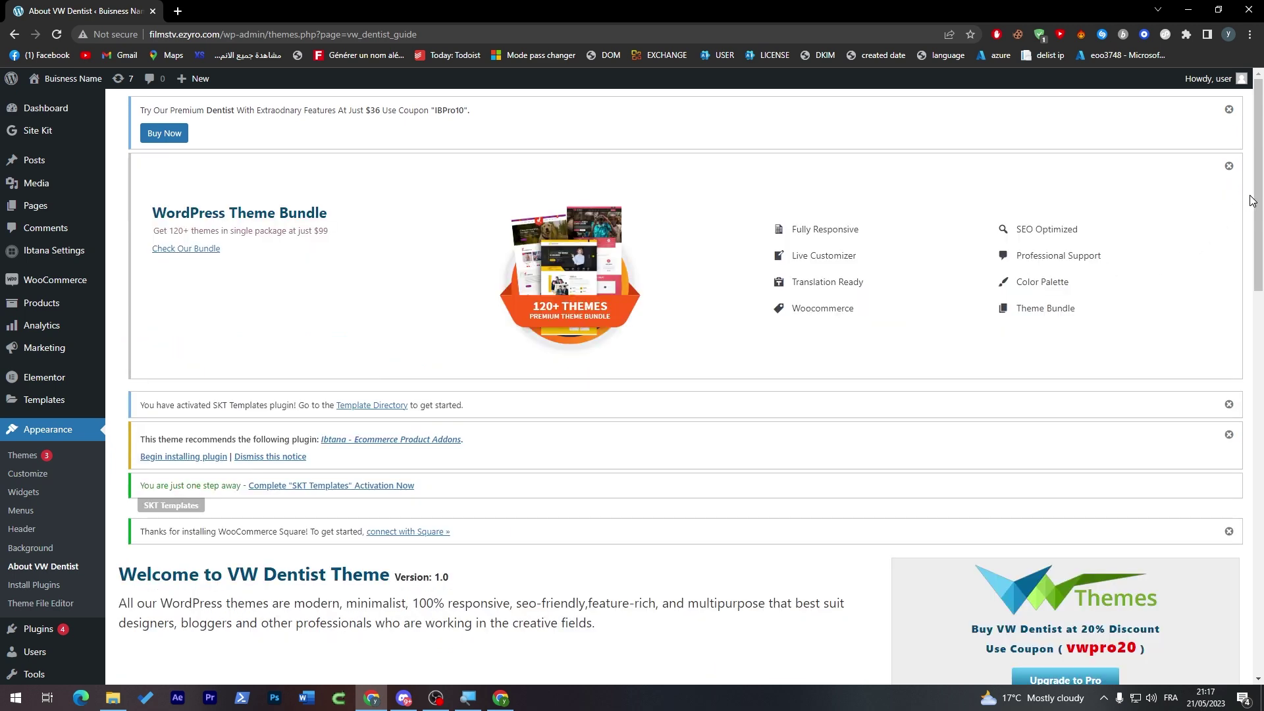
Scroll through the About VW Dentist page, then return to the admin Dashboard
{"action": "left_click_drag", "start_coordinate": [1259, 200], "coordinate": [1259, 308]}
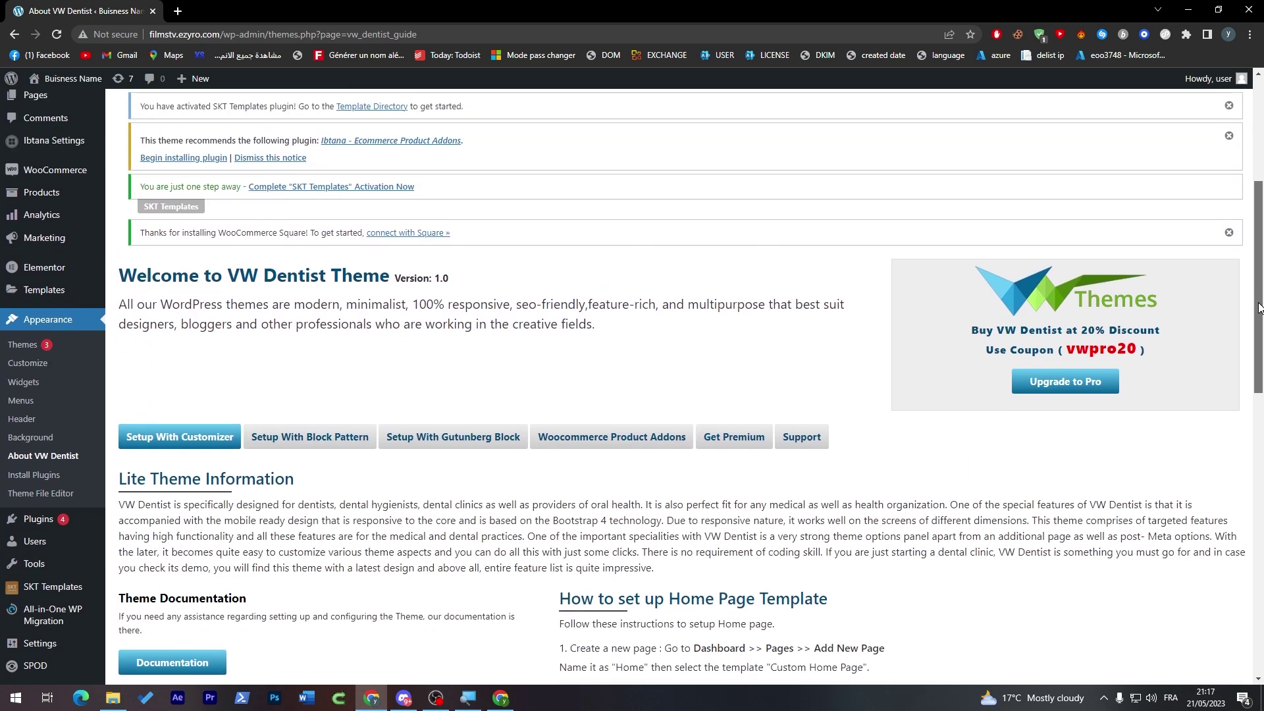
{"action": "scroll", "coordinate": [486, 230], "scroll_direction": "up", "scroll_amount": 4}
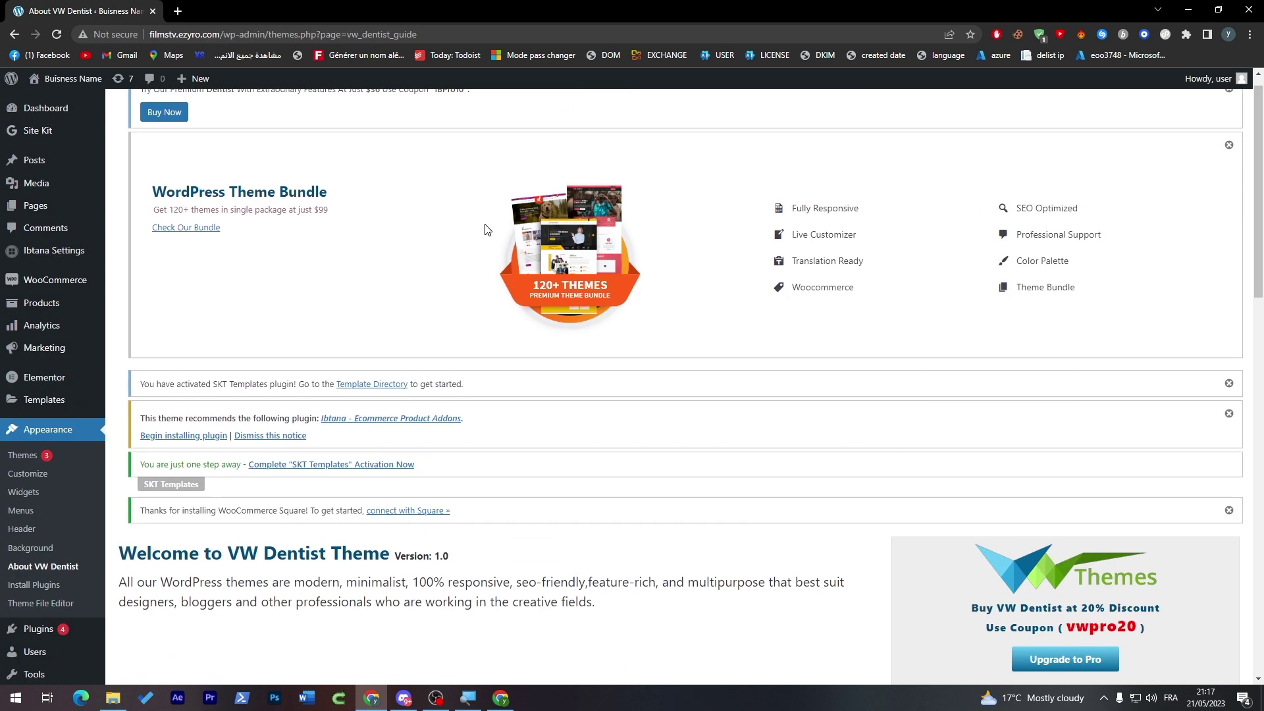
{"action": "scroll", "coordinate": [1231, 236], "scroll_direction": "up", "scroll_amount": 1}
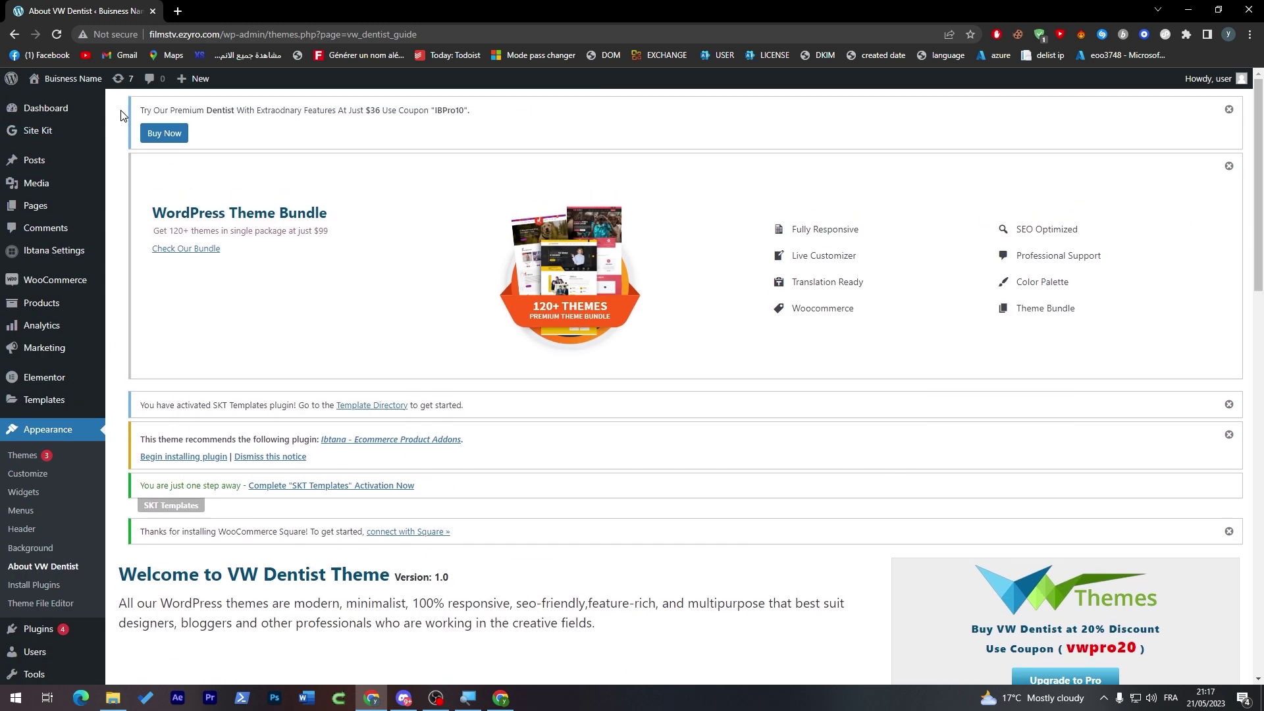
{"action": "left_click", "coordinate": [46, 108]}
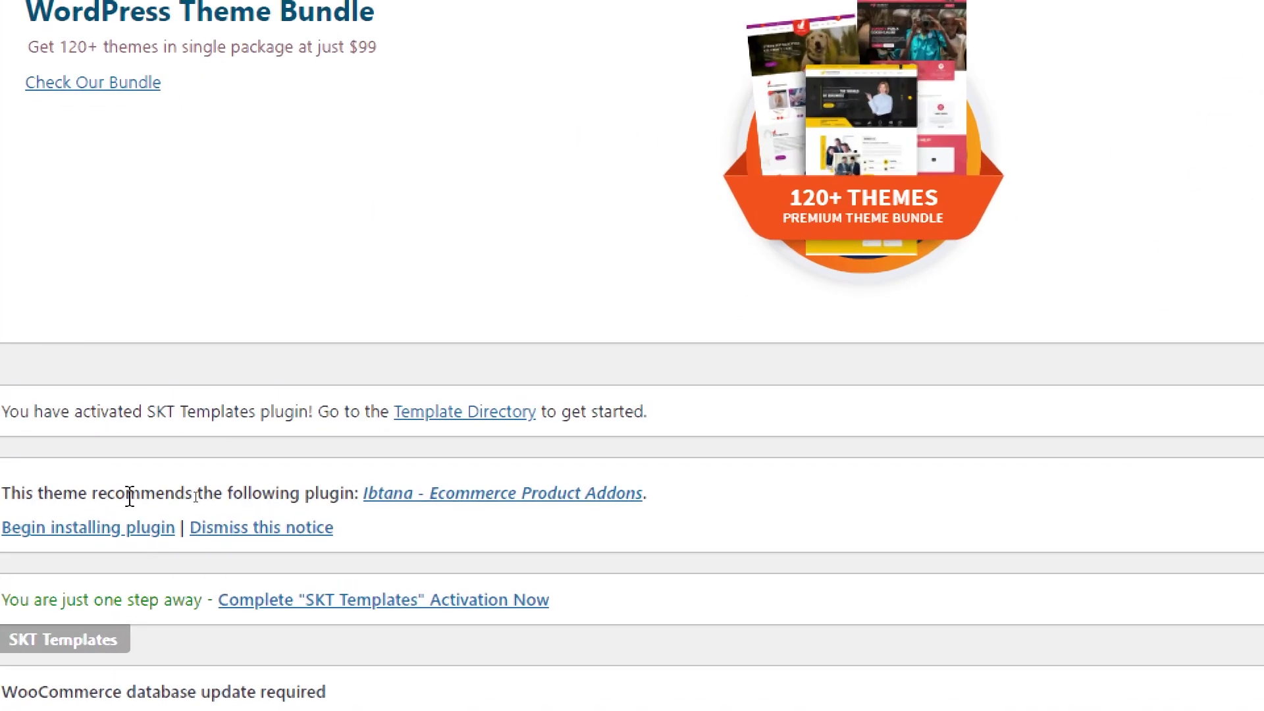
Install and activate the recommended Ibtana – Ecommerce Product Addons 0.4.3.7 plugin
{"action": "left_click", "coordinate": [635, 494]}
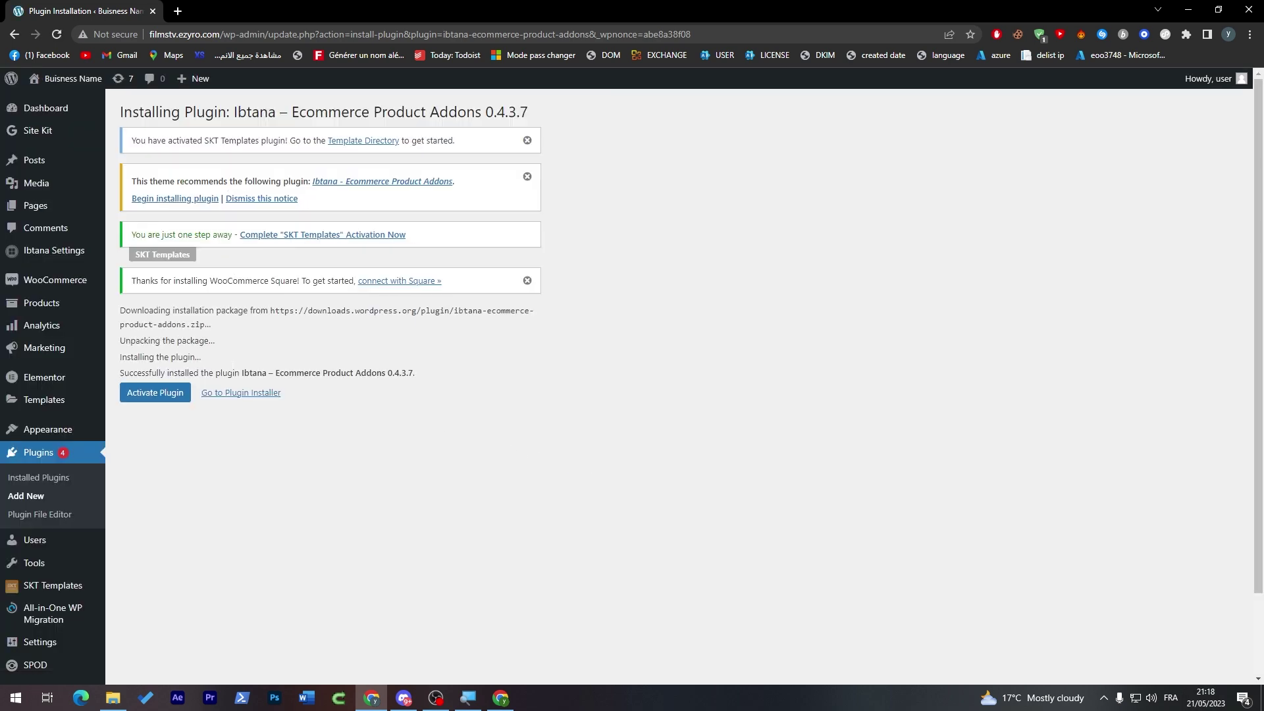
{"action": "left_click", "coordinate": [149, 474]}
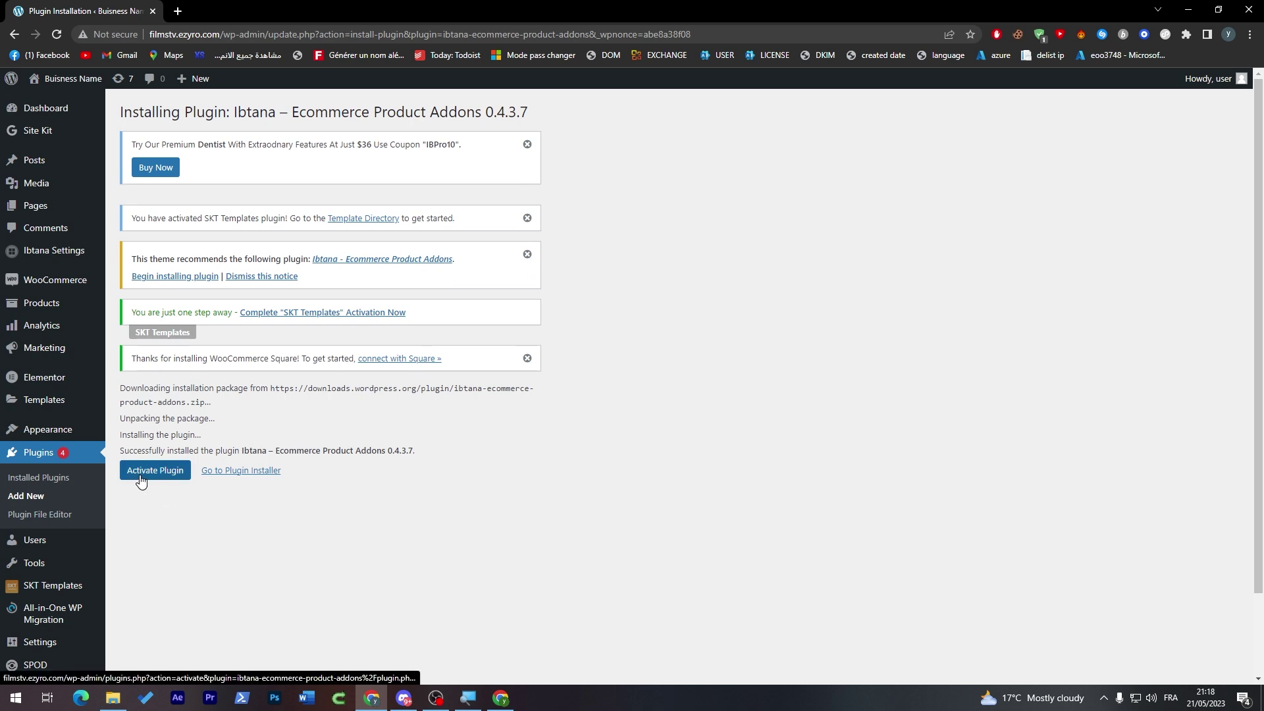
{"action": "scroll", "coordinate": [935, 395], "scroll_direction": "down", "scroll_amount": 3}
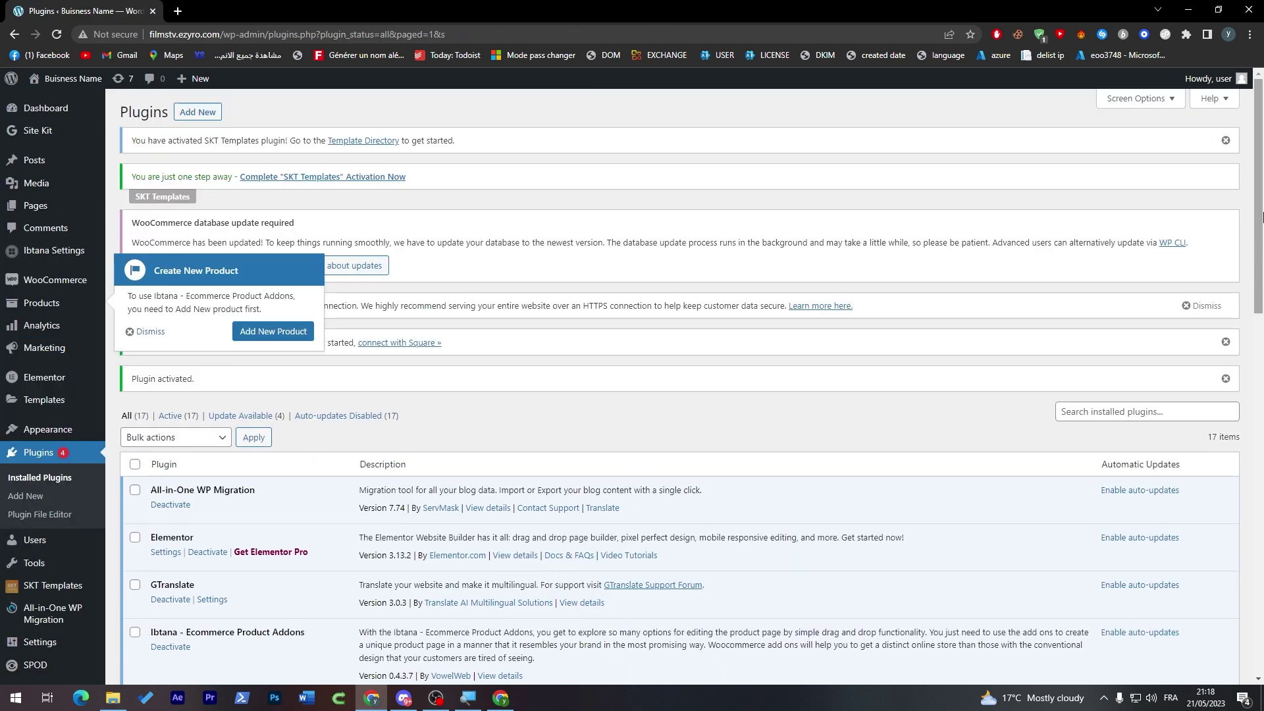
Confirm Ibtana is active in Installed Plugins and open the live site via Visit Site
{"action": "left_click_drag", "start_coordinate": [1261, 218], "coordinate": [1261, 352]}
{"action": "mouse_move", "coordinate": [52, 252]}
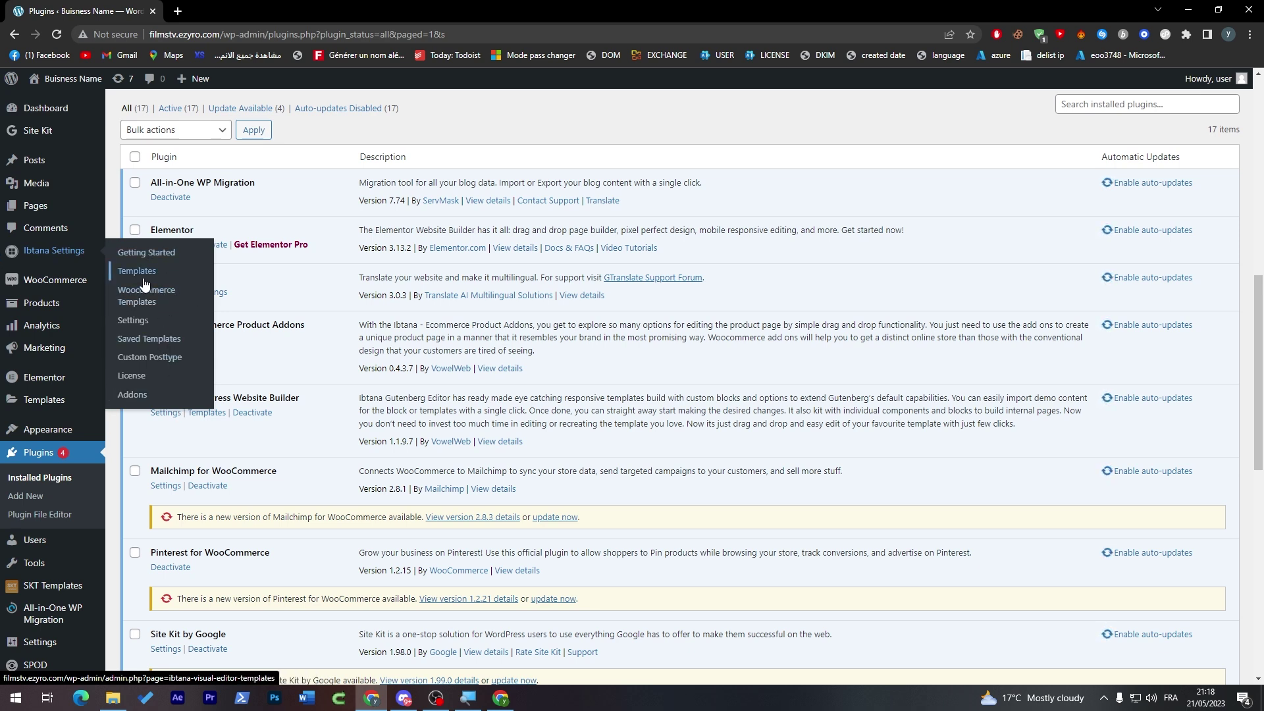
{"action": "mouse_move", "coordinate": [72, 78]}
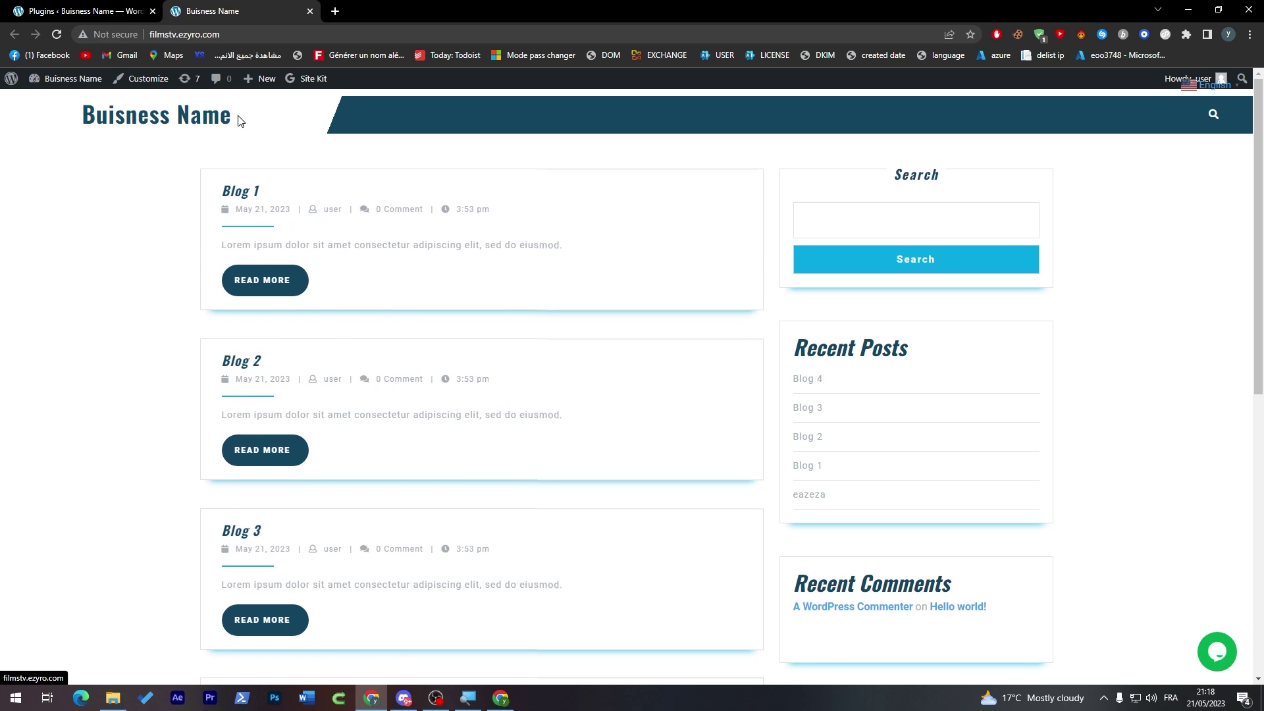
Open the All Posts list in the admin and dismiss the create-product prompt
{"action": "left_click_drag", "start_coordinate": [1259, 162], "coordinate": [1143, 99]}
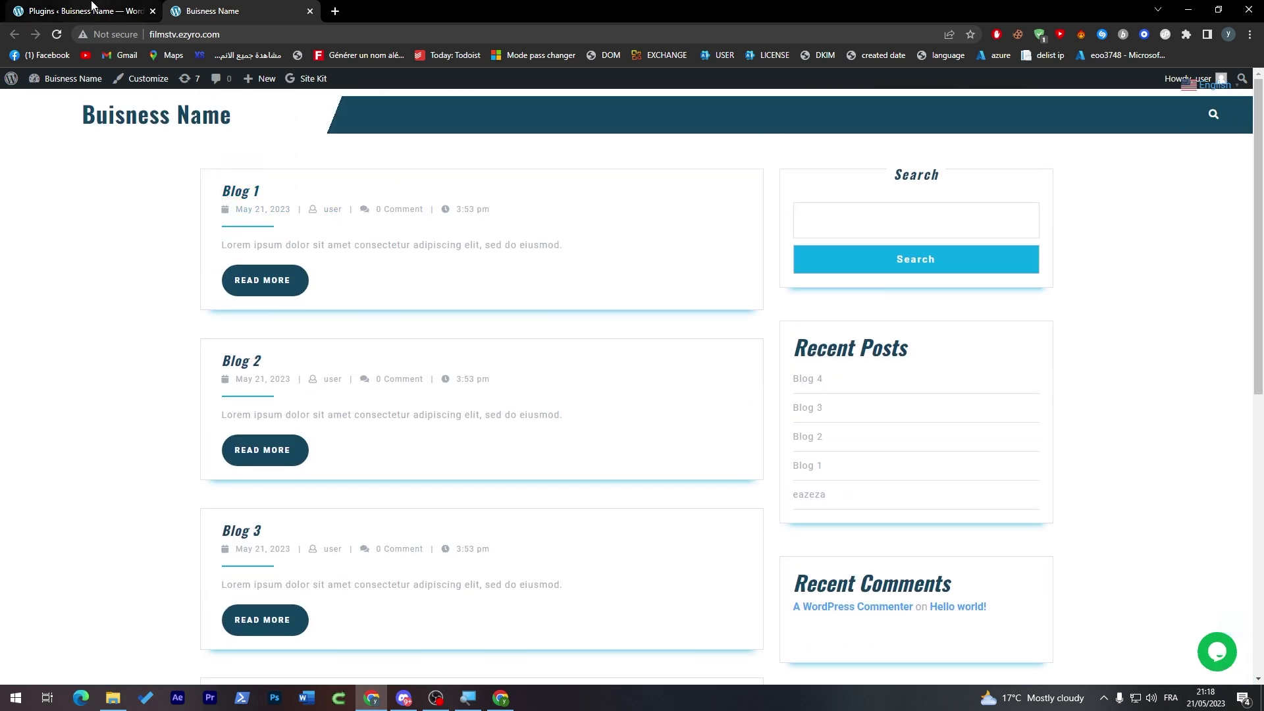
{"action": "left_click", "coordinate": [92, 8]}
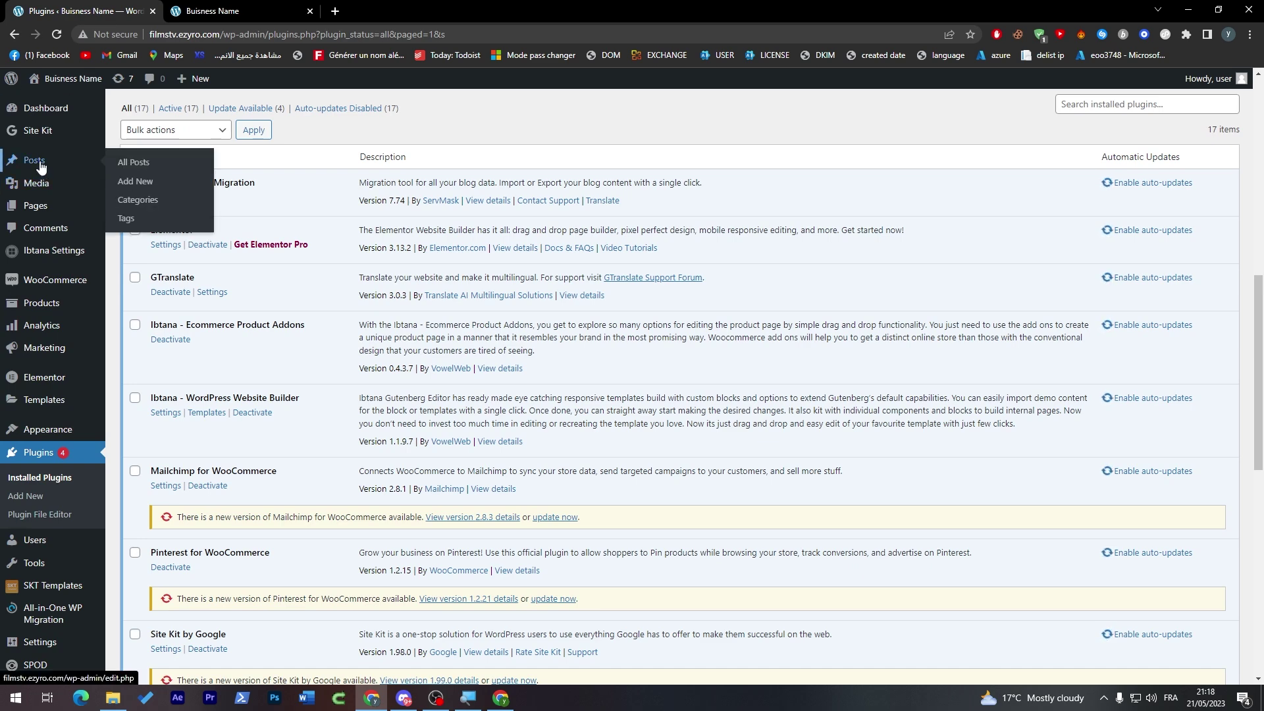
{"action": "left_click", "coordinate": [125, 164]}
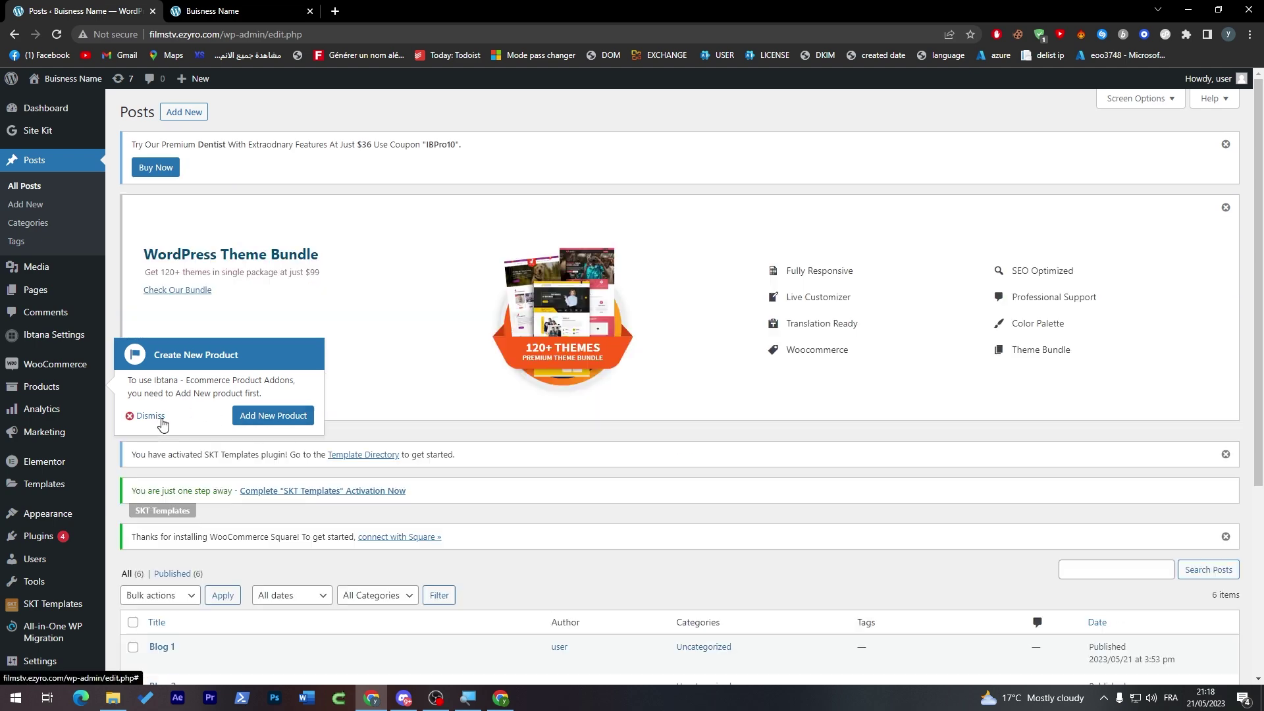
{"action": "left_click", "coordinate": [134, 416]}
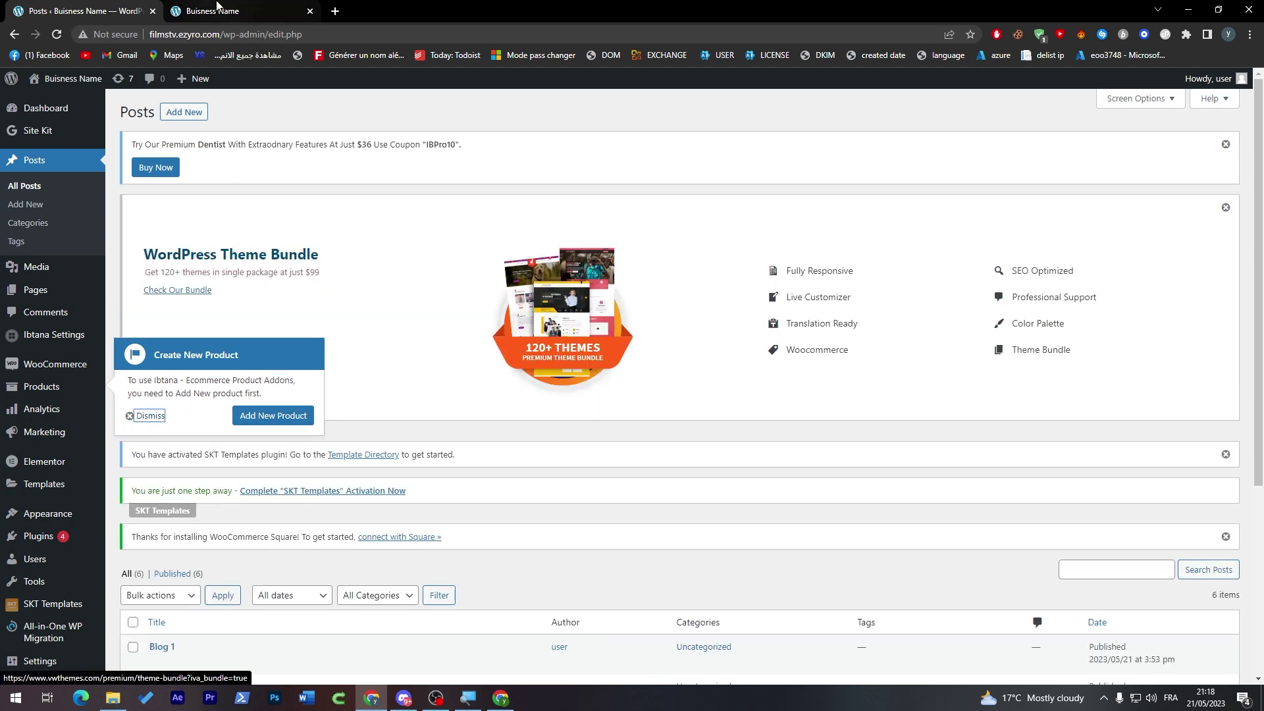
View the blog front page, then return to the admin posts list showing Blog 1–4
{"action": "left_click", "coordinate": [217, 6]}
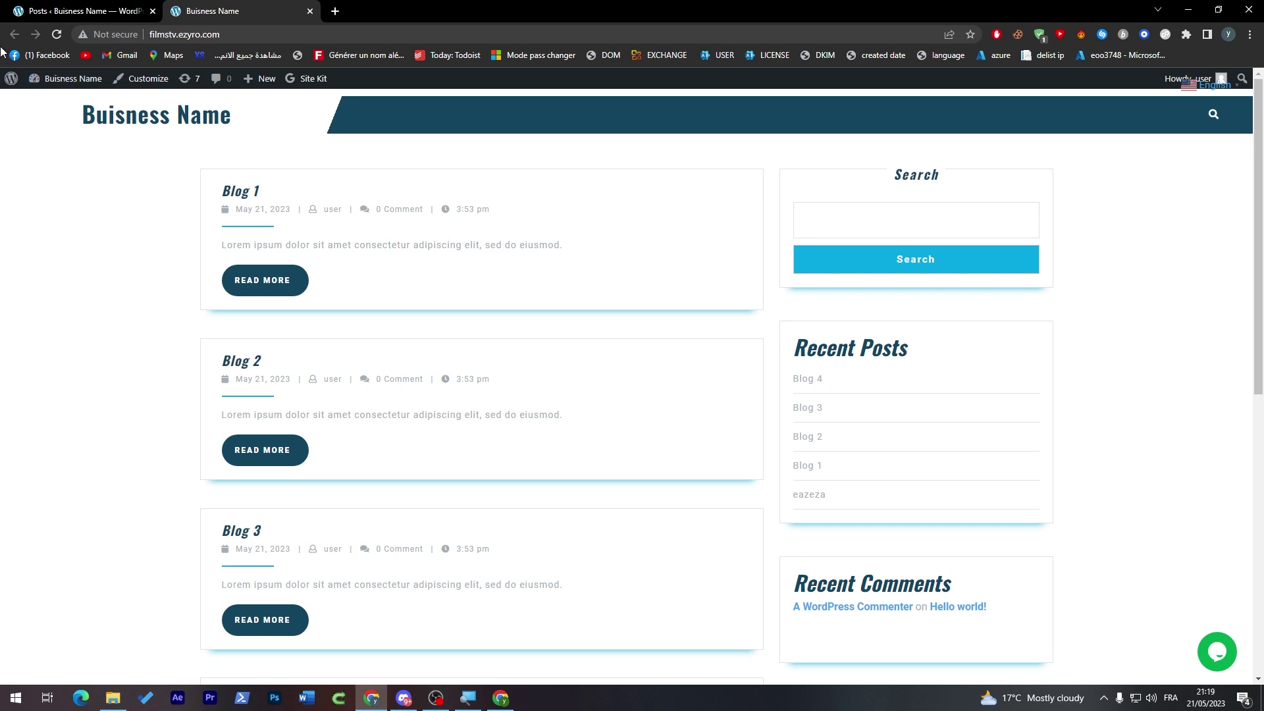
{"action": "mouse_move", "coordinate": [20, 9]}
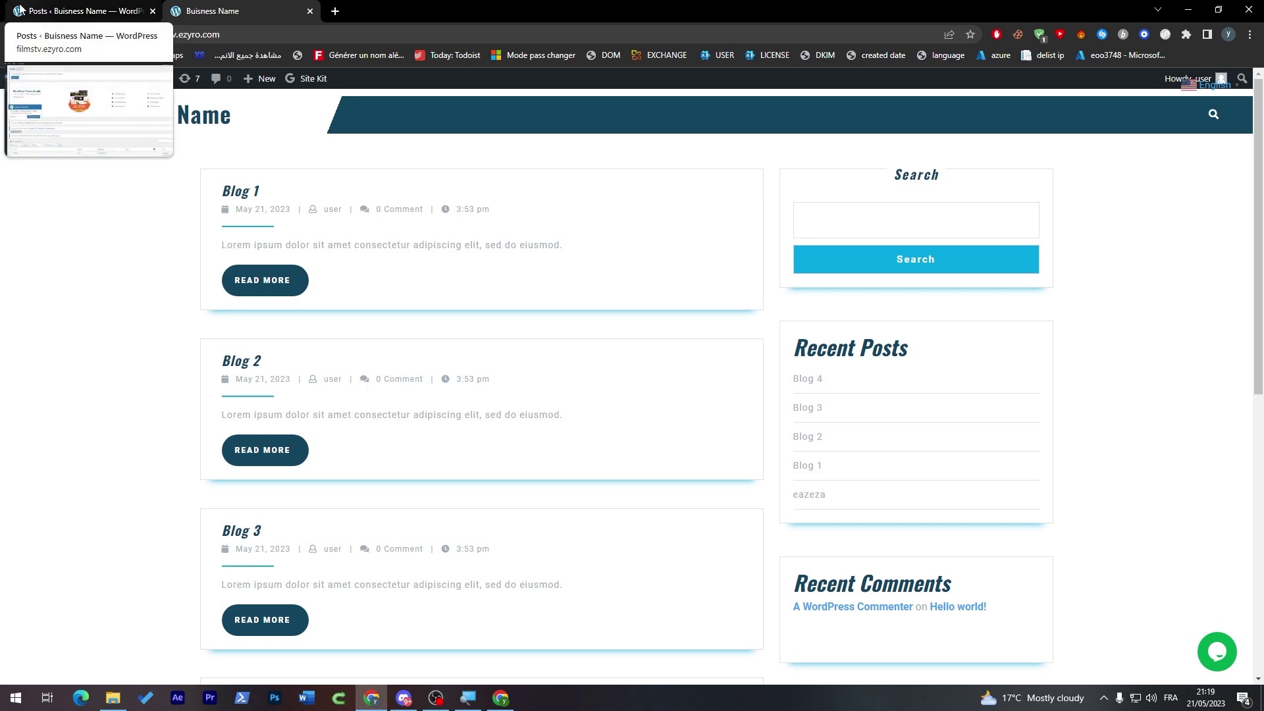
{"action": "left_click", "coordinate": [19, 9]}
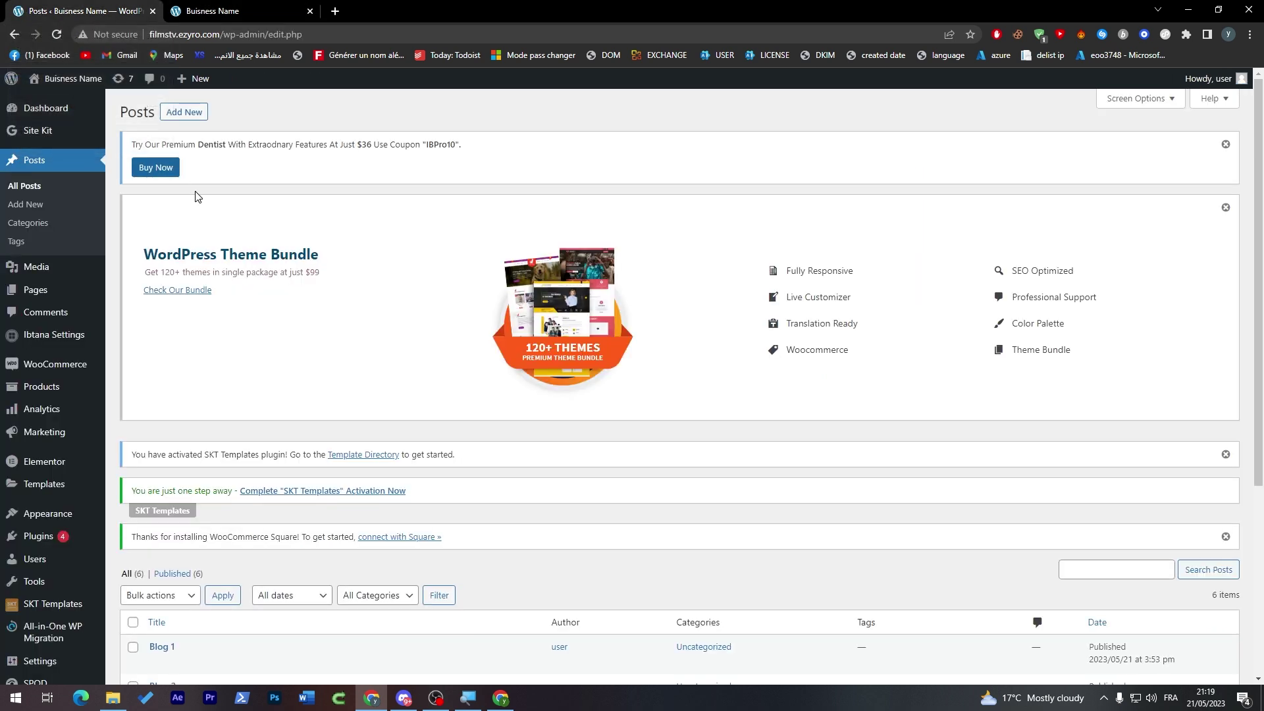
{"action": "scroll", "coordinate": [1244, 427], "scroll_direction": "down", "scroll_amount": 4}
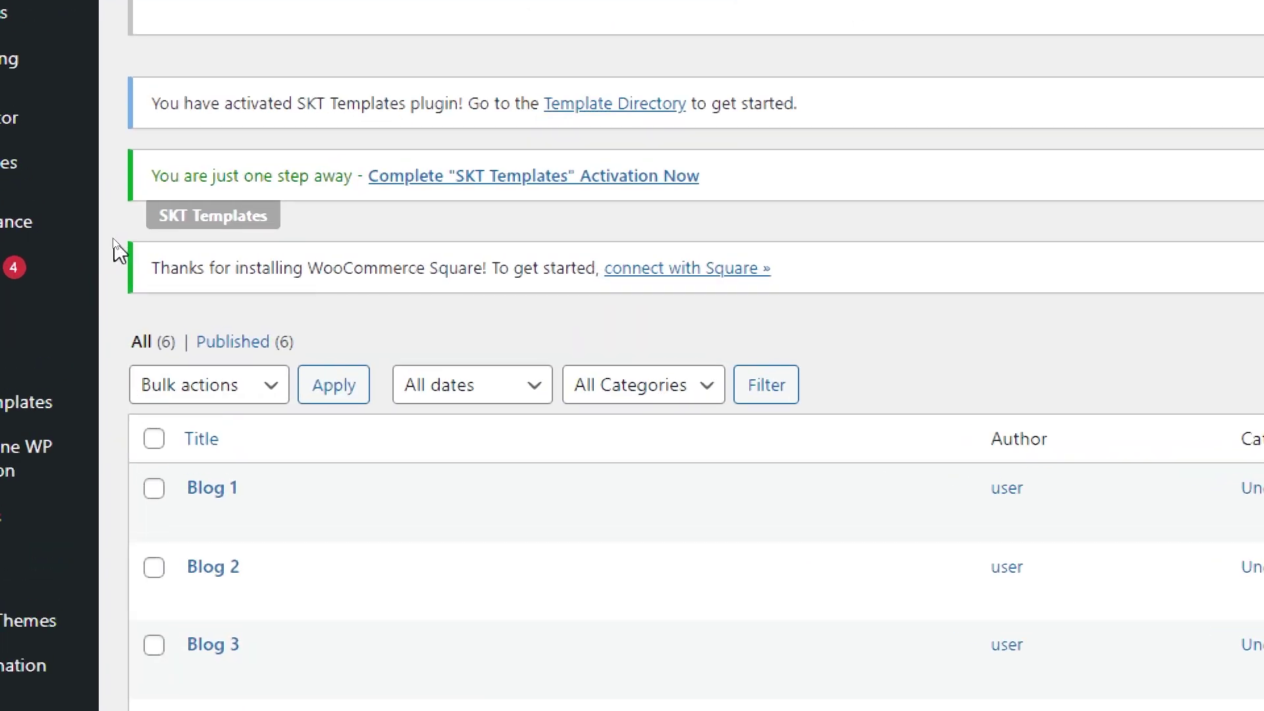
{"action": "mouse_move", "coordinate": [96, 248]}
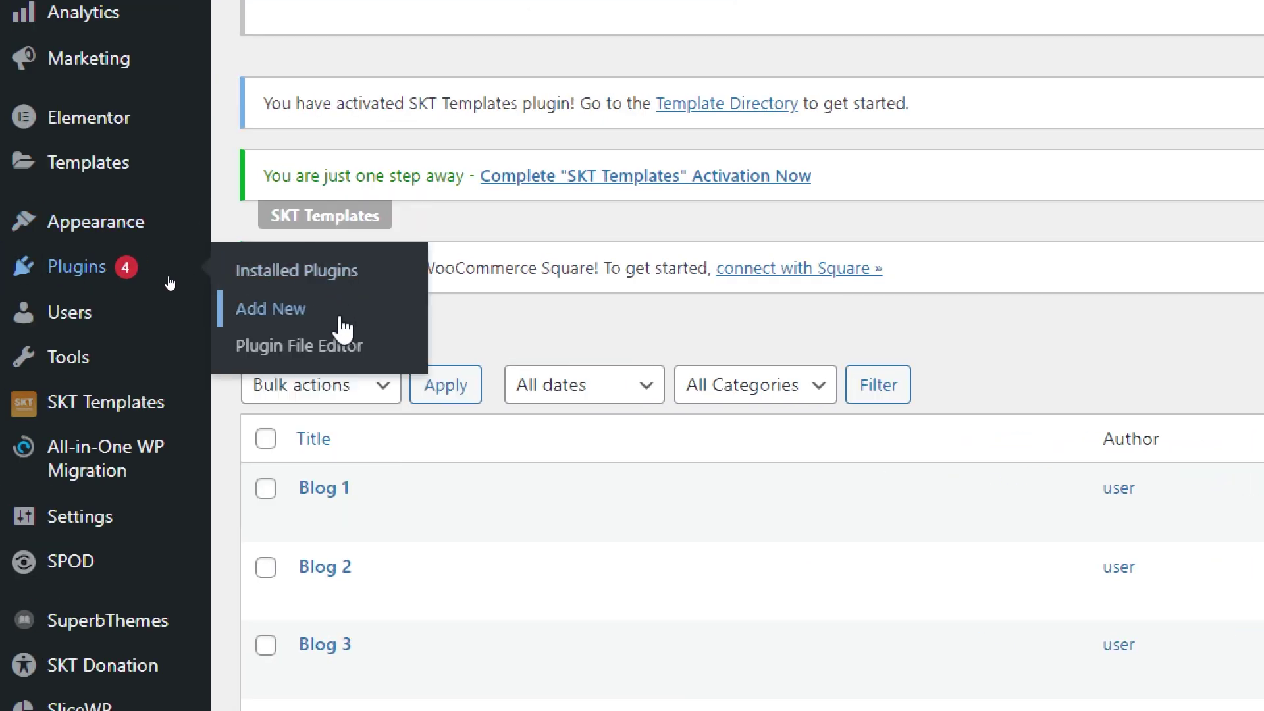
Search Add Plugins for 'elementor' and confirm Elementor Website Builder is already active
{"action": "left_click", "coordinate": [275, 324]}
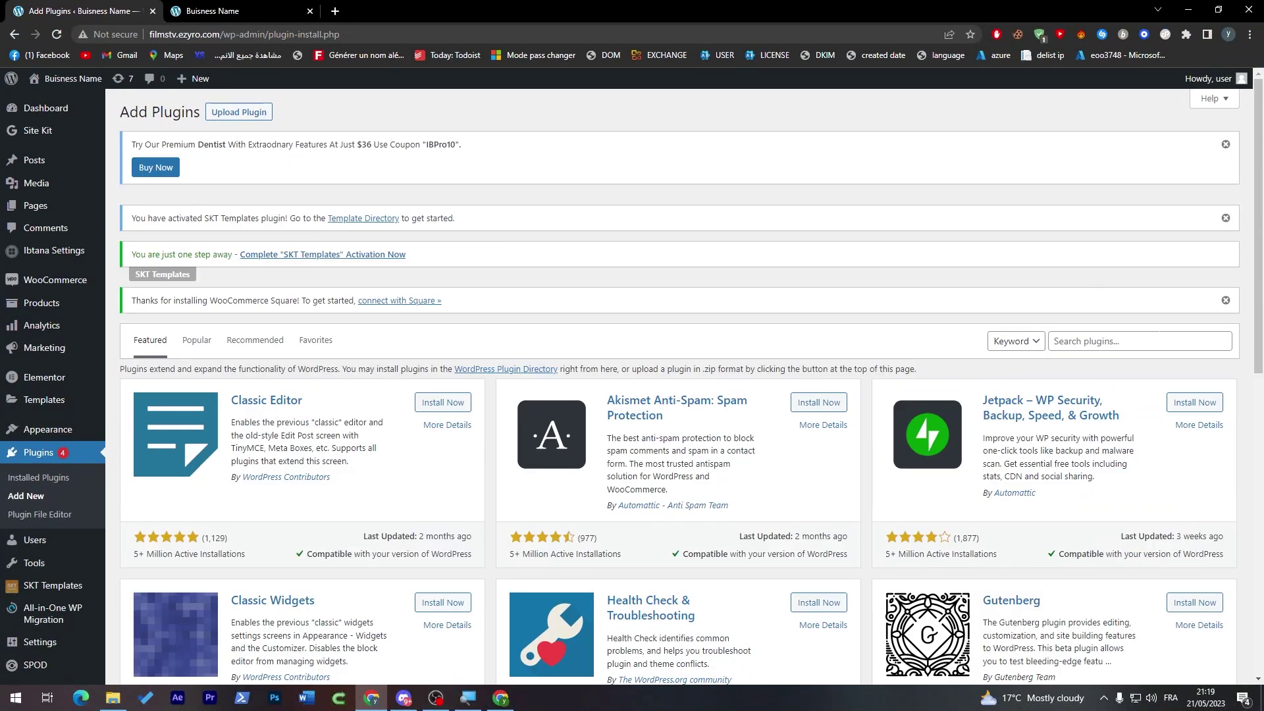
{"action": "left_click", "coordinate": [1151, 341]}
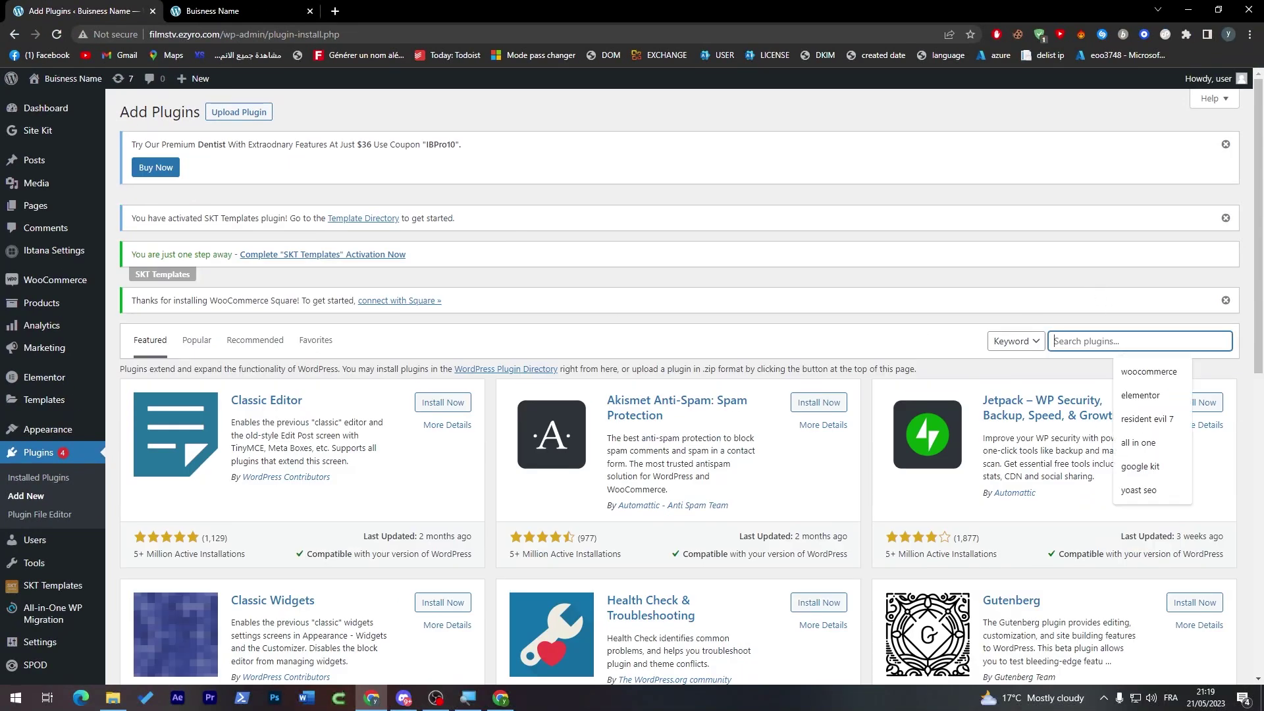
{"action": "type", "text": "elementor"}
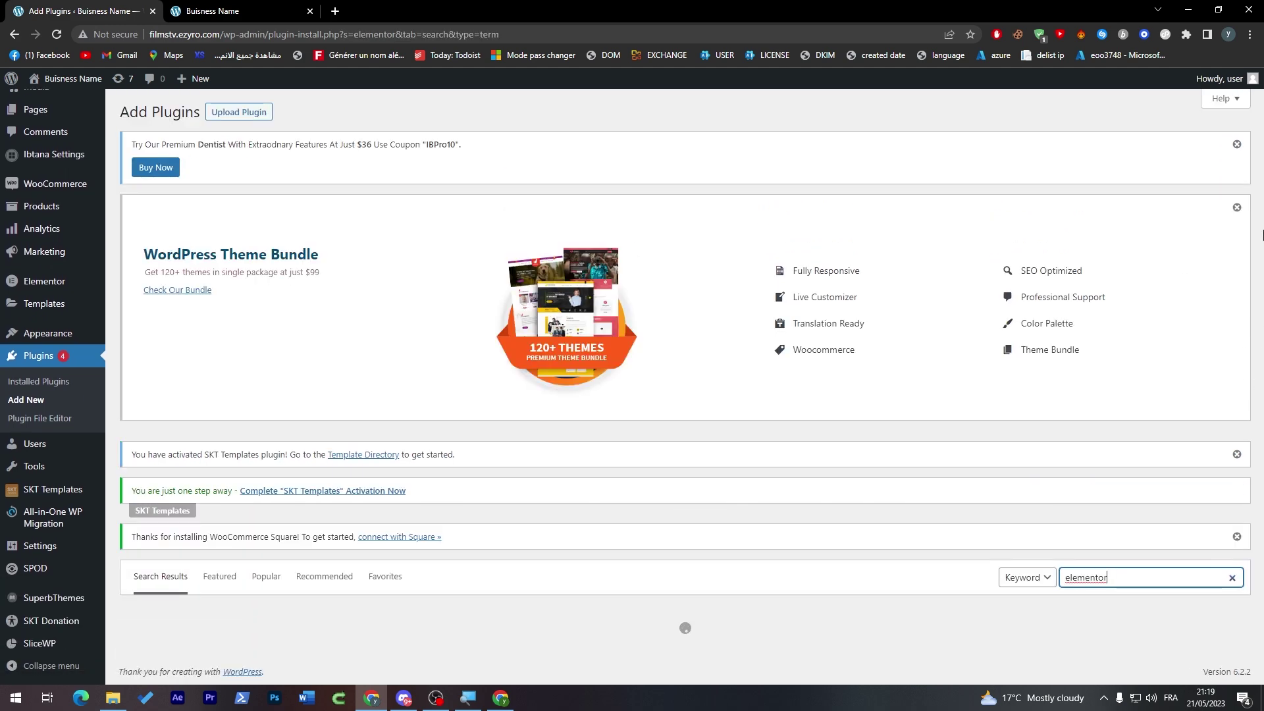
{"action": "scroll", "coordinate": [264, 310], "scroll_direction": "down", "scroll_amount": 5}
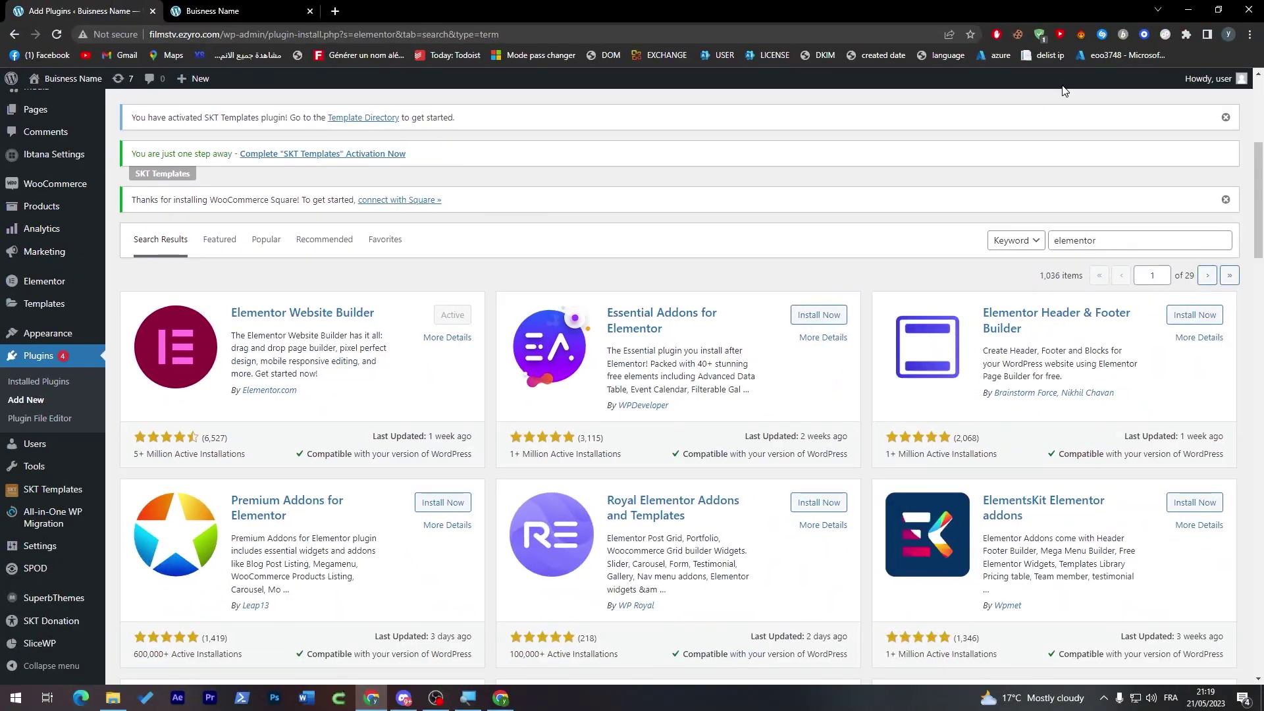
Replace the plugin search term with 'slide'
{"action": "double_click", "coordinate": [1074, 240]}
{"action": "double_click", "coordinate": [1075, 240]}
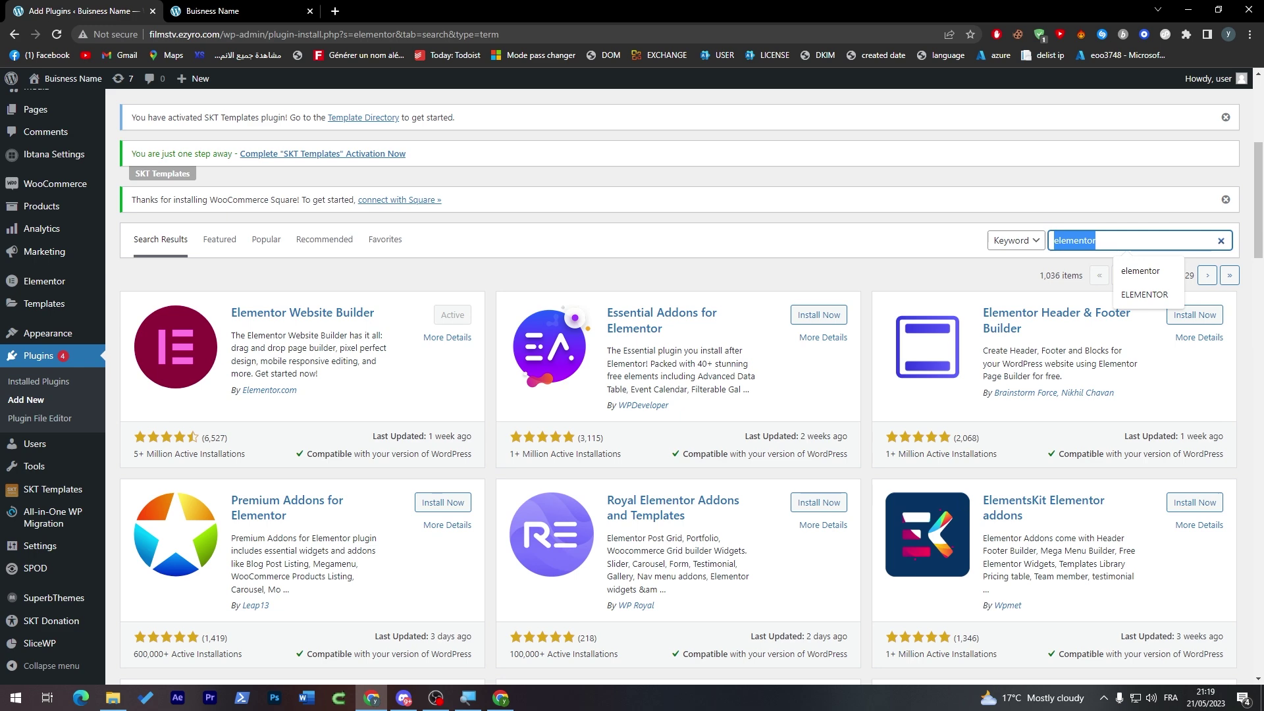
{"action": "type", "text": "slid"}
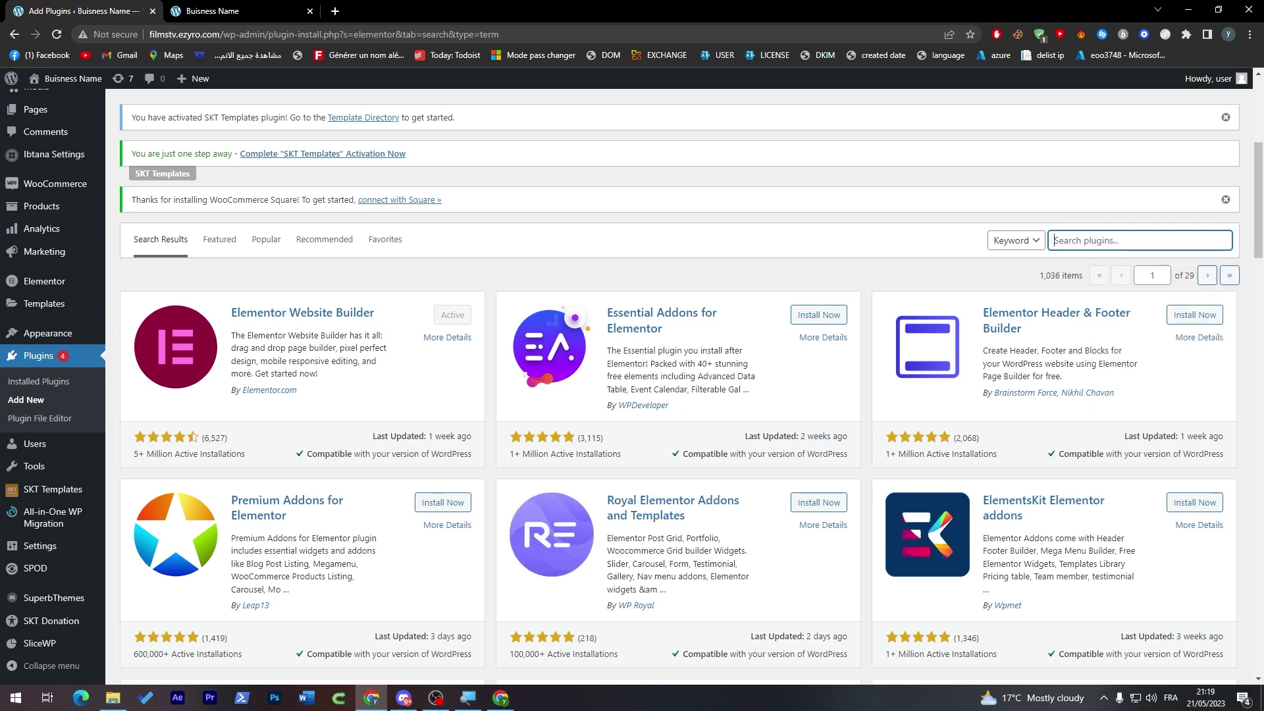
{"action": "type", "text": "e"}
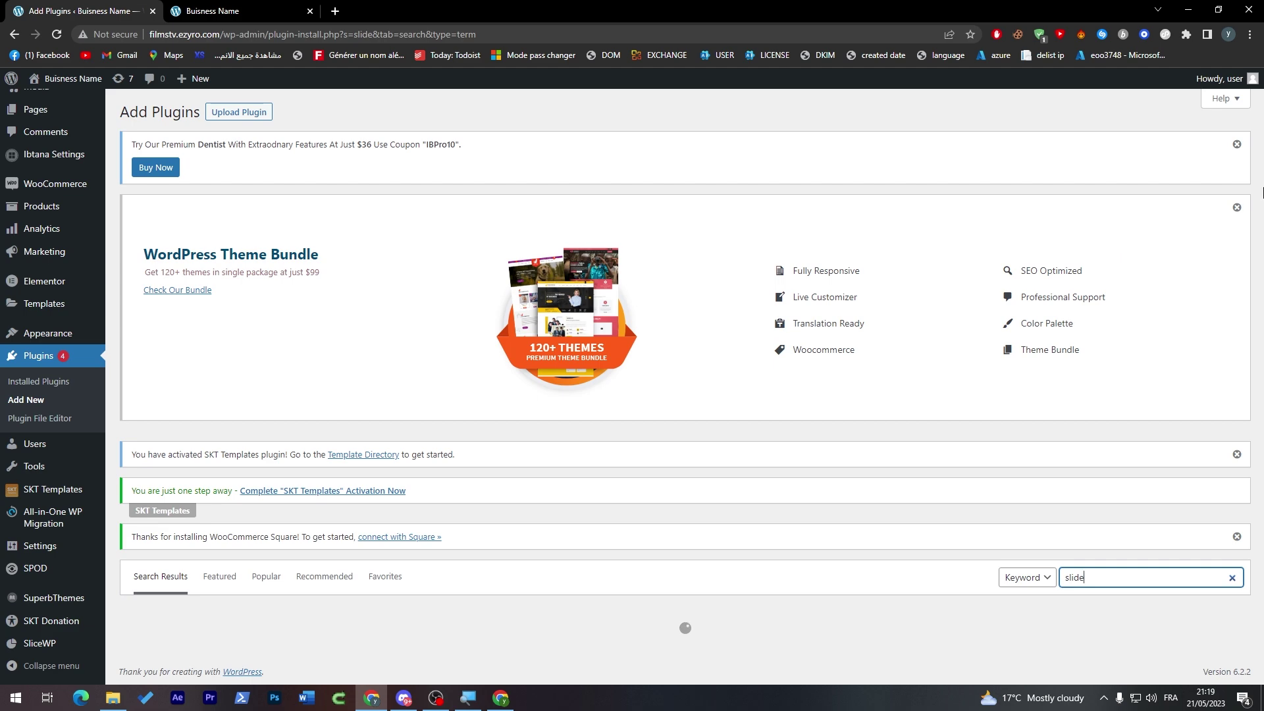
Install and activate Smart Slider 3, then return to Add Plugins for another search
{"action": "scroll", "coordinate": [793, 183], "scroll_direction": "down", "scroll_amount": 7}
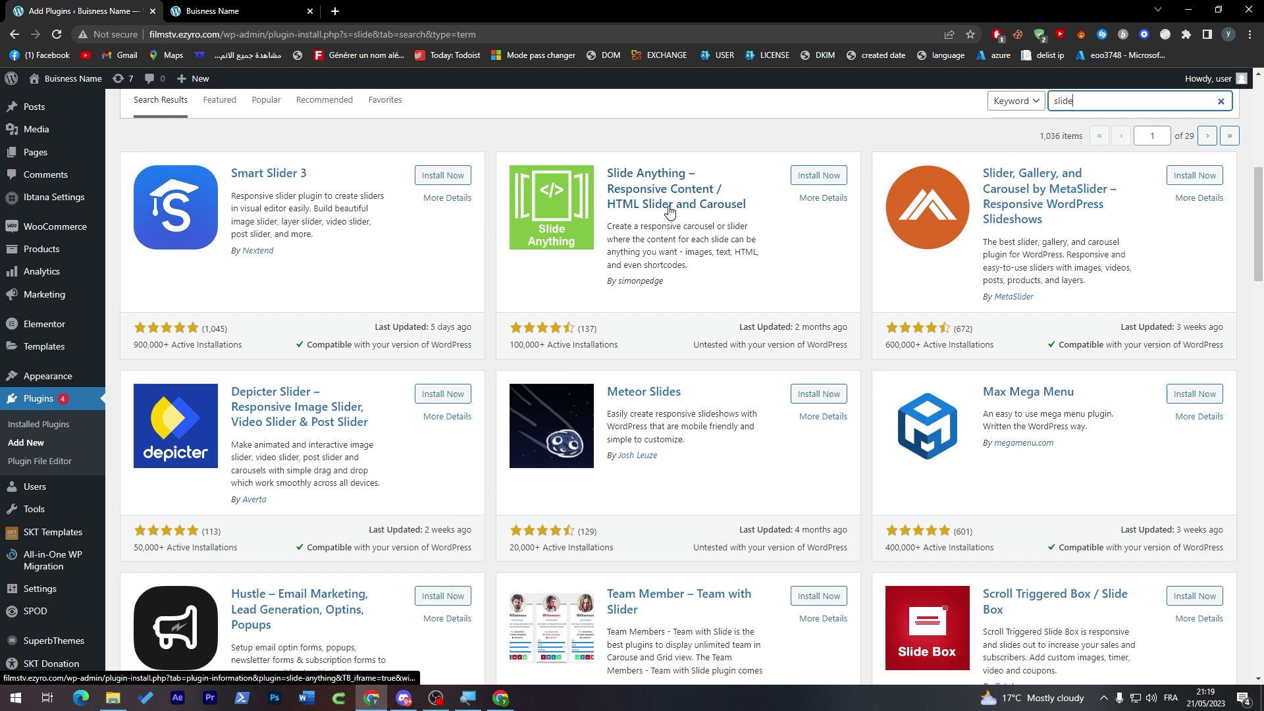
{"action": "left_click", "coordinate": [293, 162]}
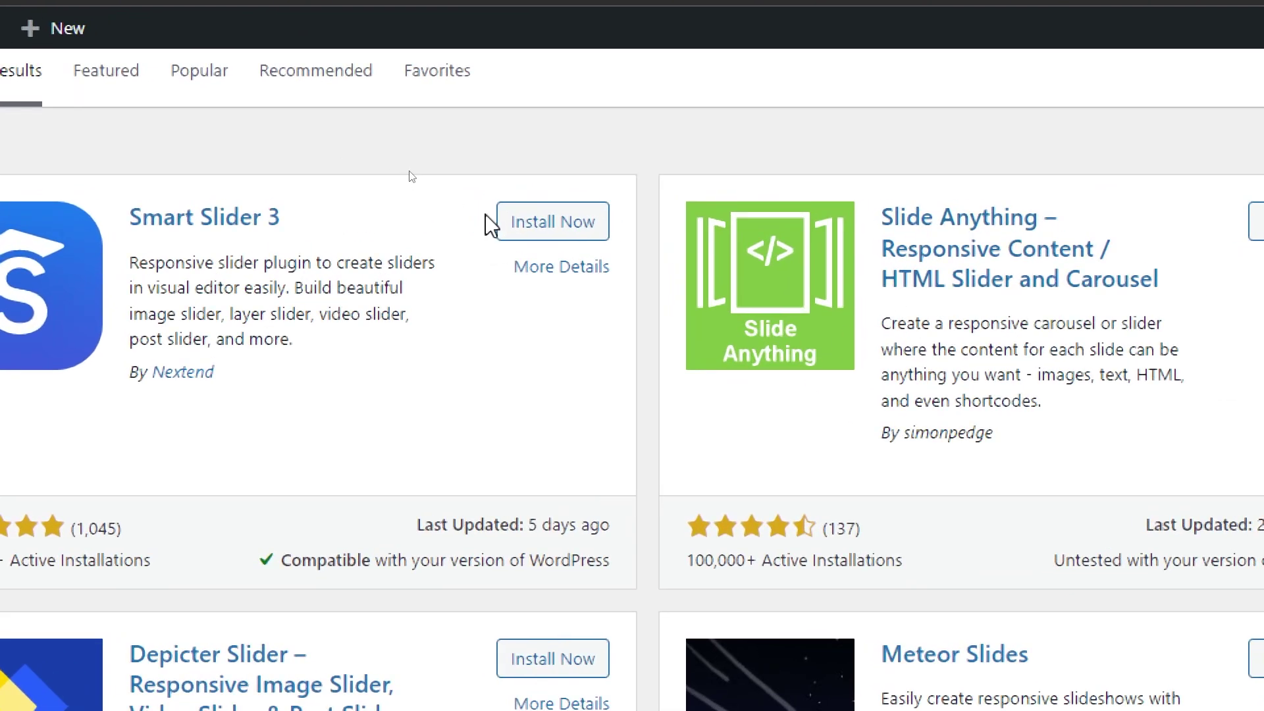
{"action": "left_click", "coordinate": [520, 227]}
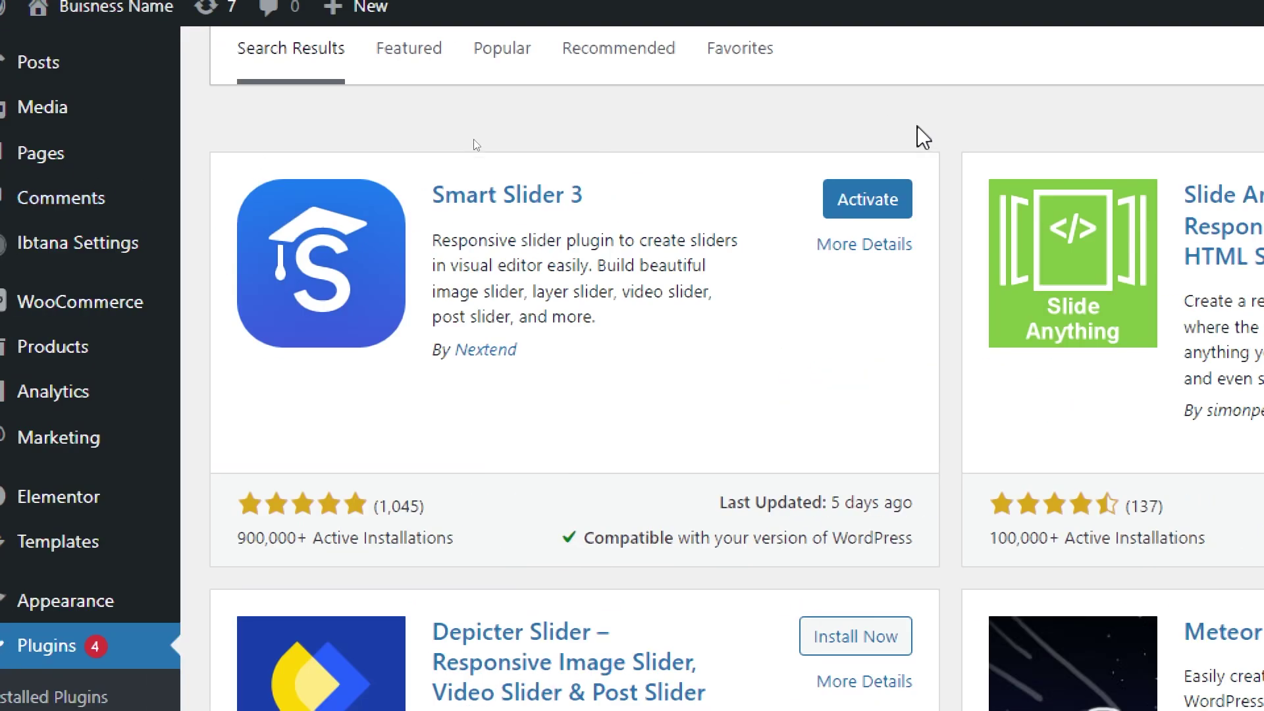
{"action": "left_click", "coordinate": [486, 209]}
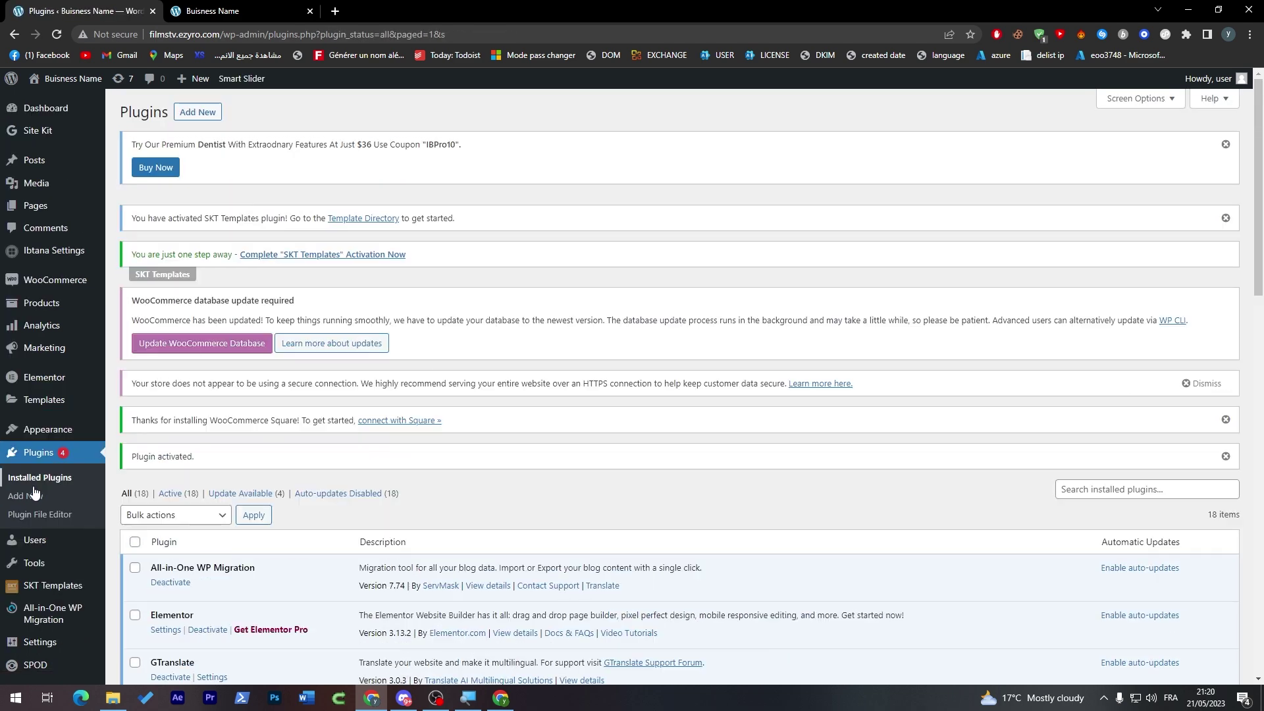
{"action": "left_click", "coordinate": [34, 494]}
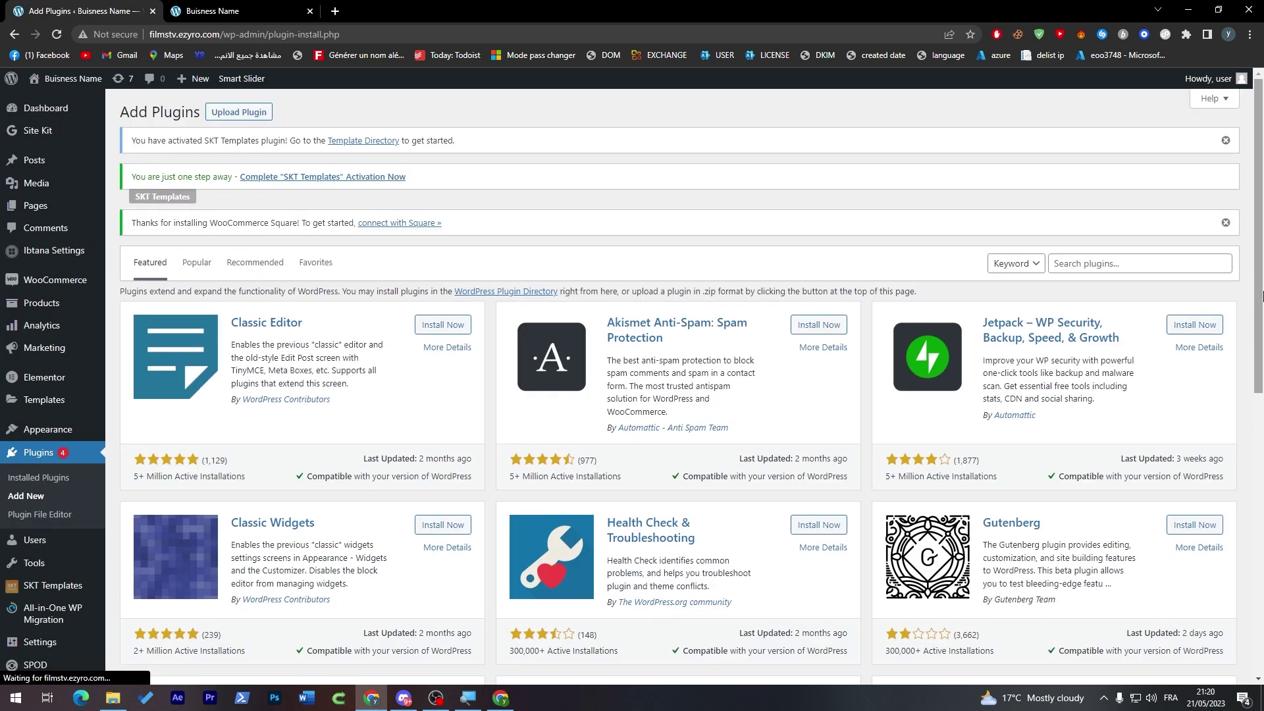
{"action": "left_click", "coordinate": [1138, 267]}
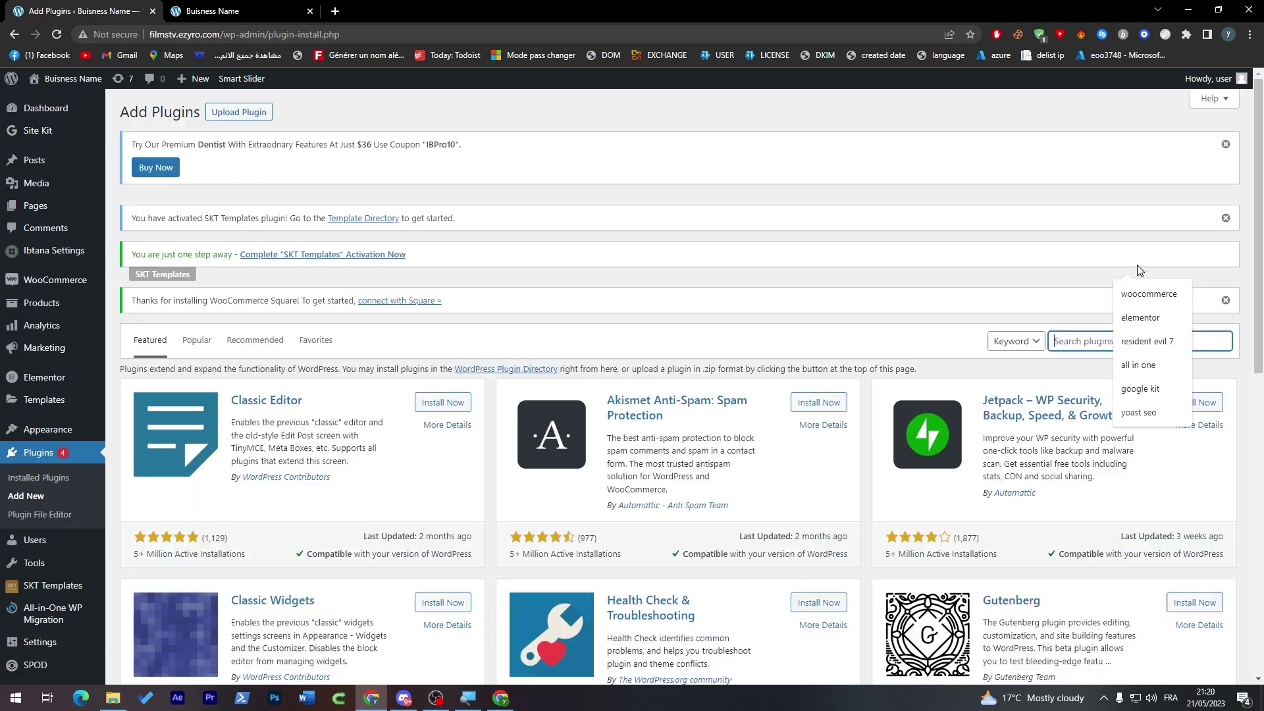
Search plugins for 'appointement', then replace the search with 'ninja form'
{"action": "type", "text": "appointement"}
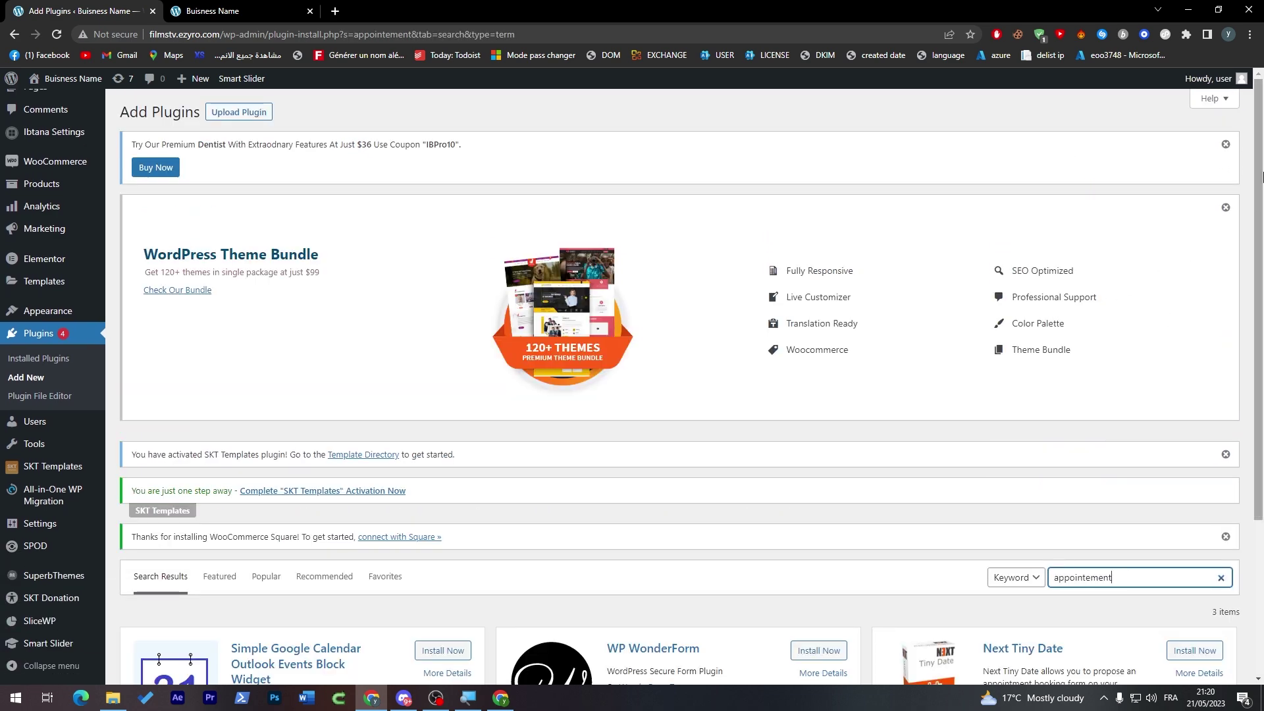
{"action": "scroll", "coordinate": [658, 396], "scroll_direction": "down", "scroll_amount": 3}
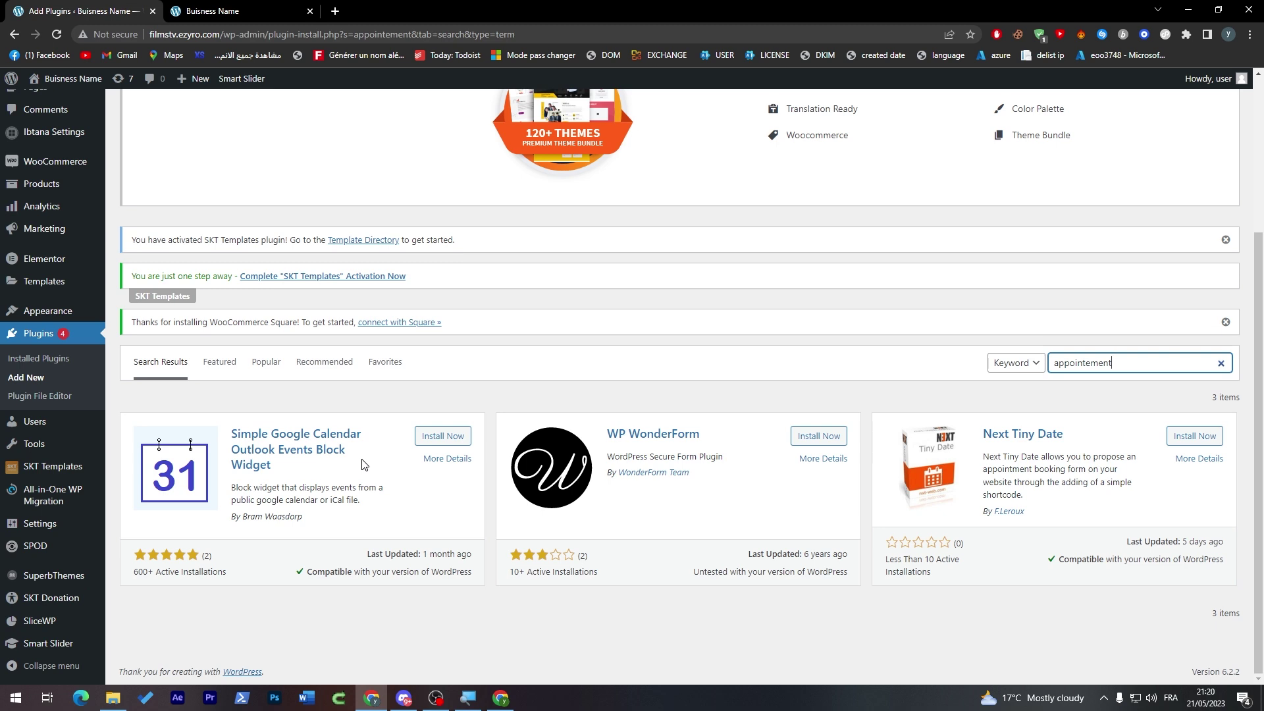
{"action": "double_click", "coordinate": [1111, 363]}
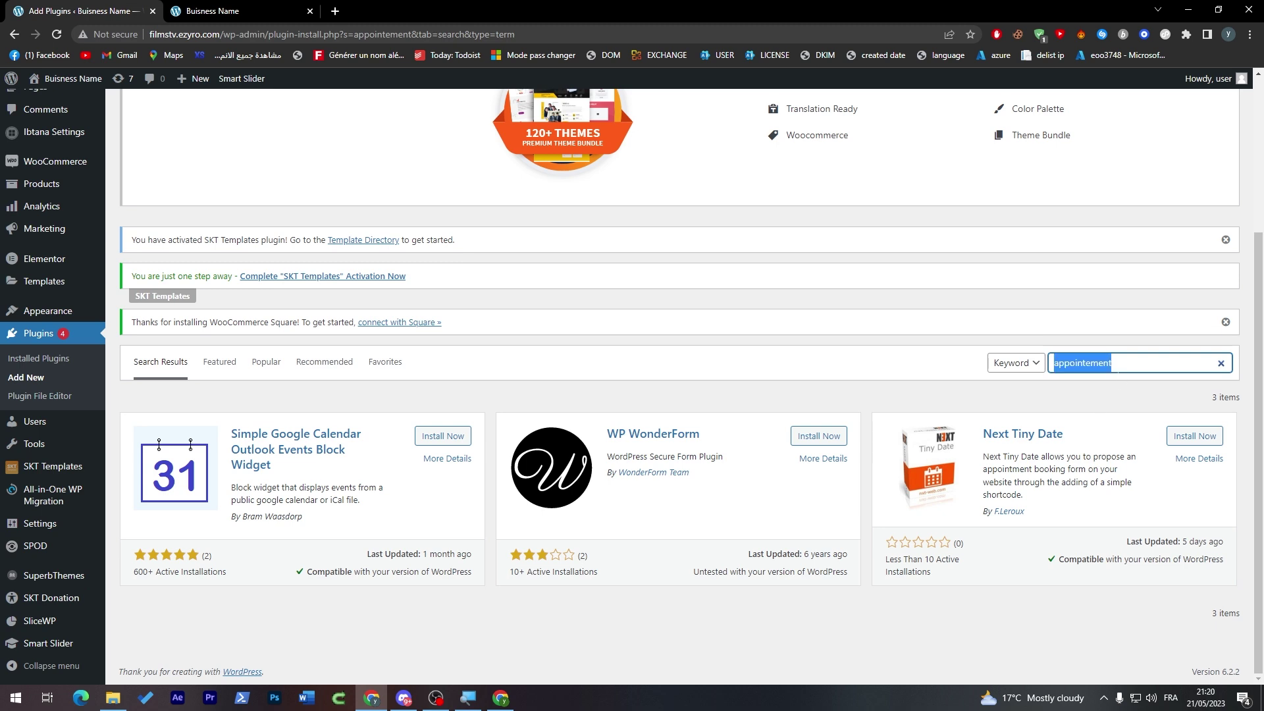
{"action": "type", "text": "n"}
{"action": "key", "text": "BackSpace"}
{"action": "type", "text": "ninja form"}
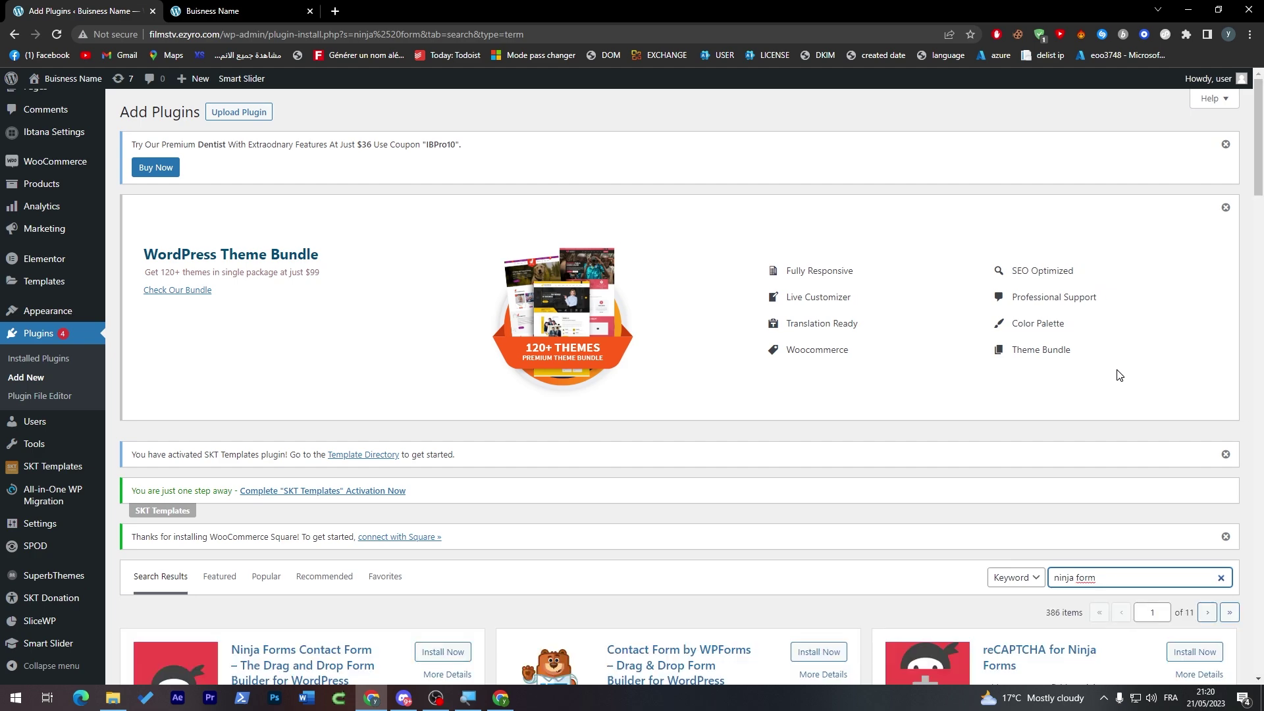
Install and activate the Ninja Forms Contact Form plugin, version 3.6.24
{"action": "scroll", "coordinate": [840, 313], "scroll_direction": "down", "scroll_amount": 5}
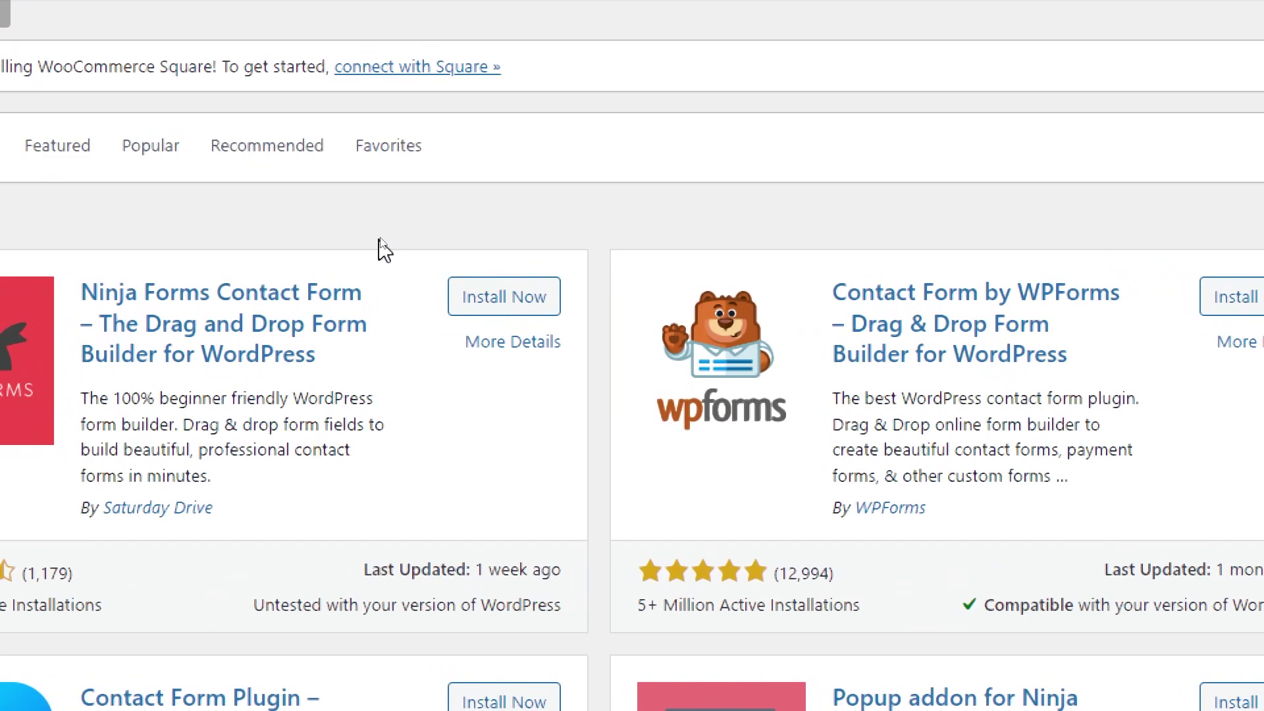
{"action": "left_click", "coordinate": [642, 297]}
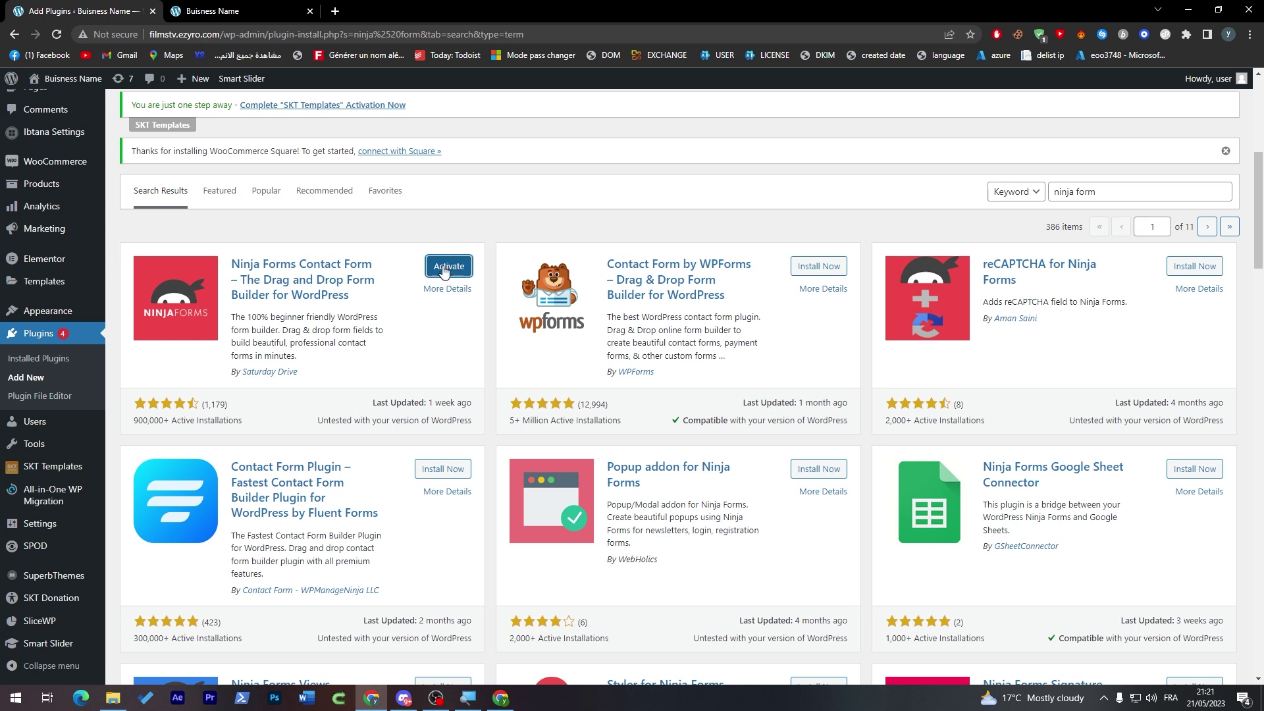
{"action": "left_click", "coordinate": [443, 268]}
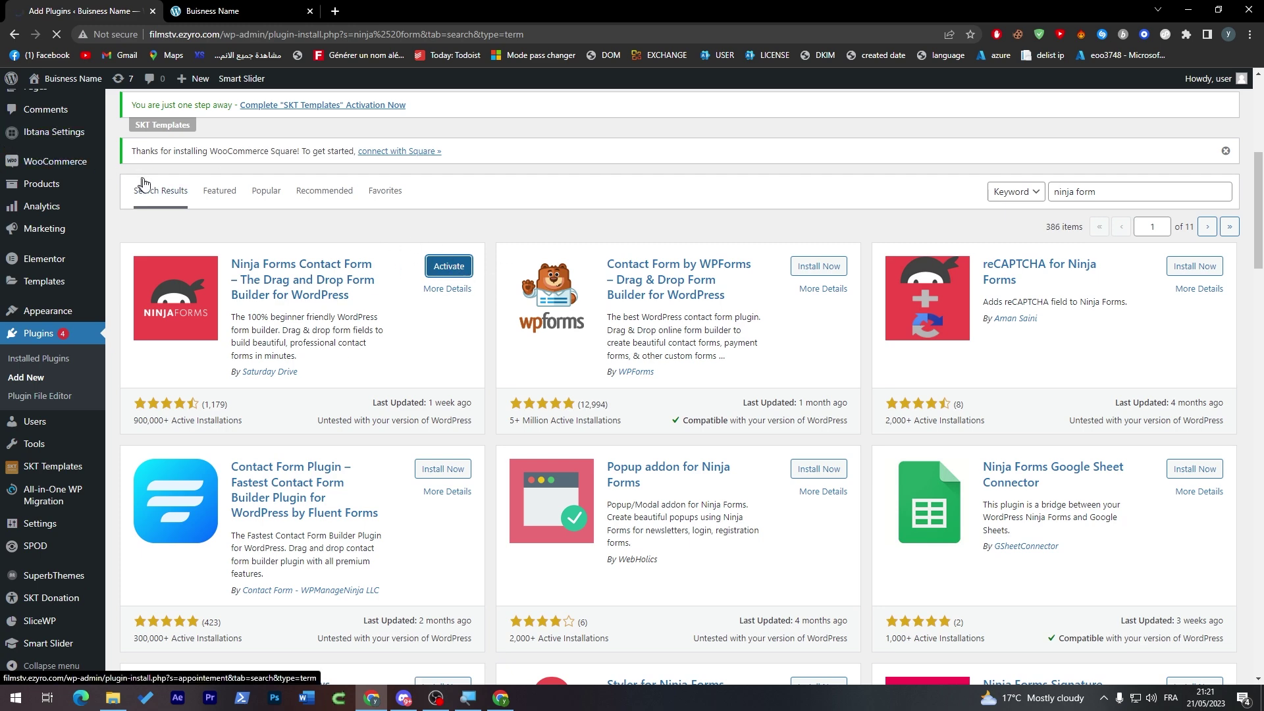
{"action": "scroll", "coordinate": [1226, 255], "scroll_direction": "down", "scroll_amount": 10}
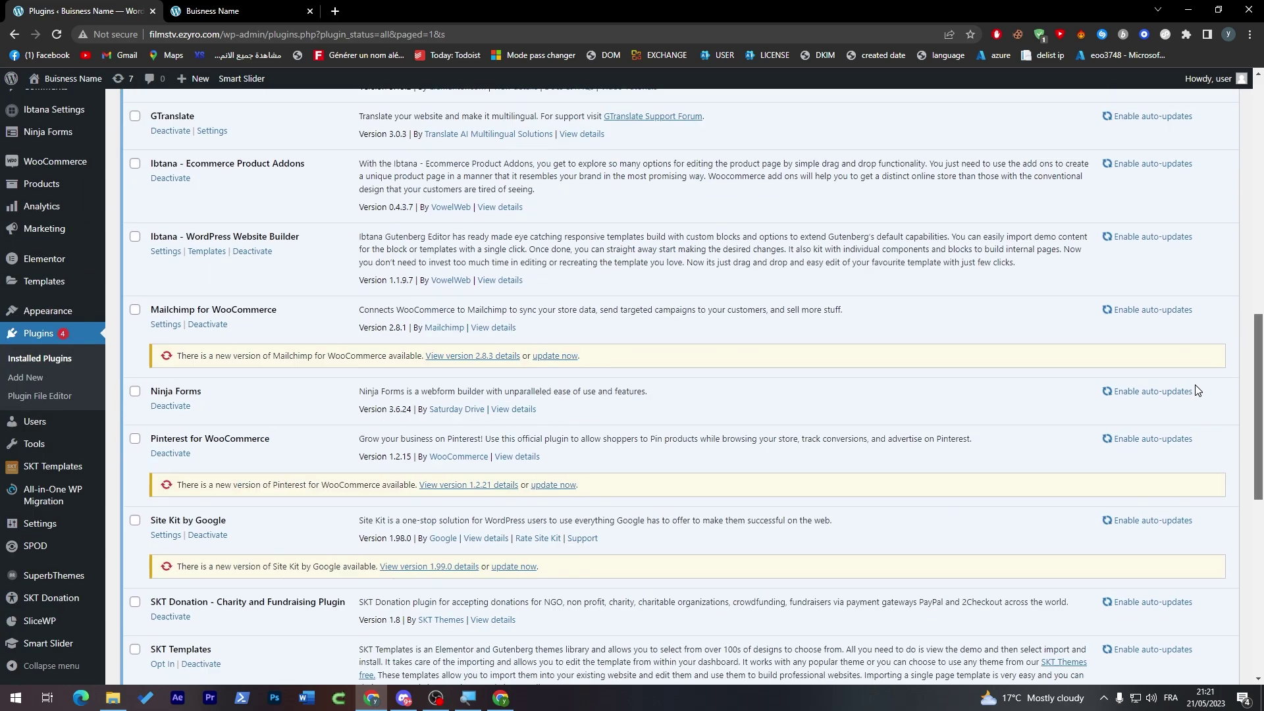
Open the Home page in the Elementor editor from All Pages, then go back to the Dashboard tab
{"action": "scroll", "coordinate": [1218, 339], "scroll_direction": "up", "scroll_amount": 5}
{"action": "scroll", "coordinate": [1218, 339], "scroll_direction": "up", "scroll_amount": 5}
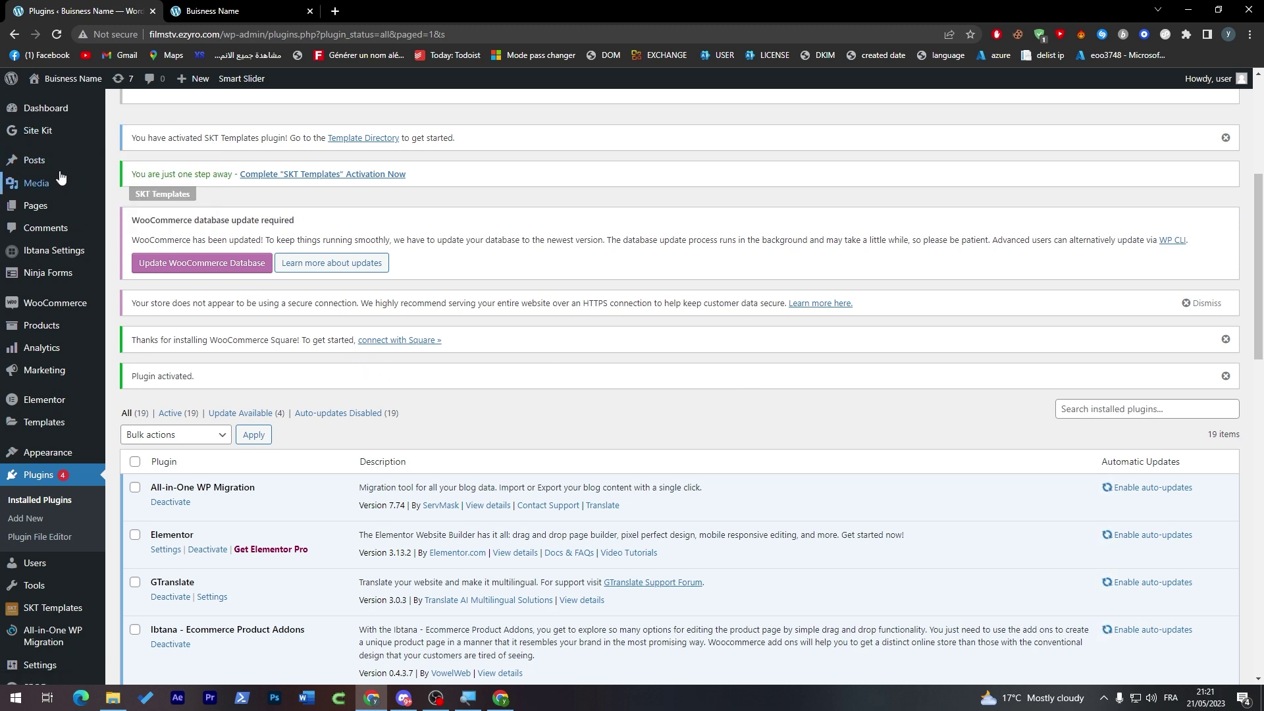
{"action": "mouse_move", "coordinate": [59, 170]}
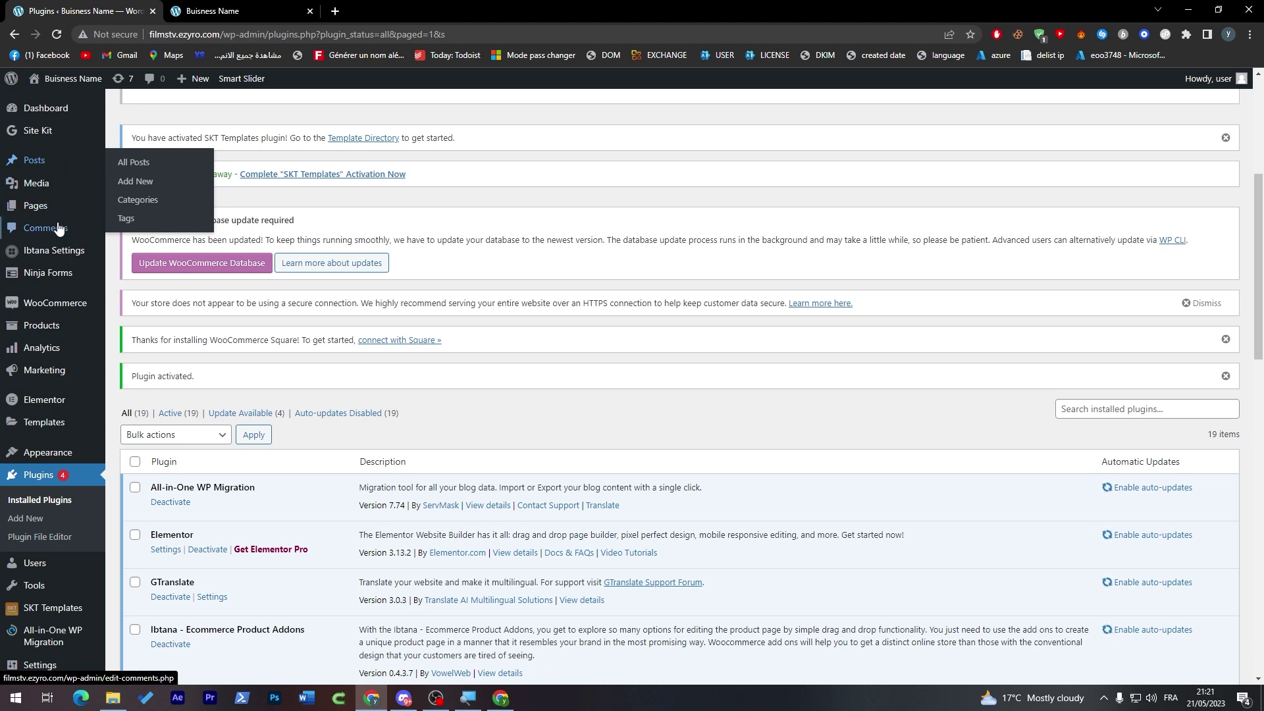
{"action": "mouse_move", "coordinate": [46, 209]}
{"action": "left_click", "coordinate": [135, 211]}
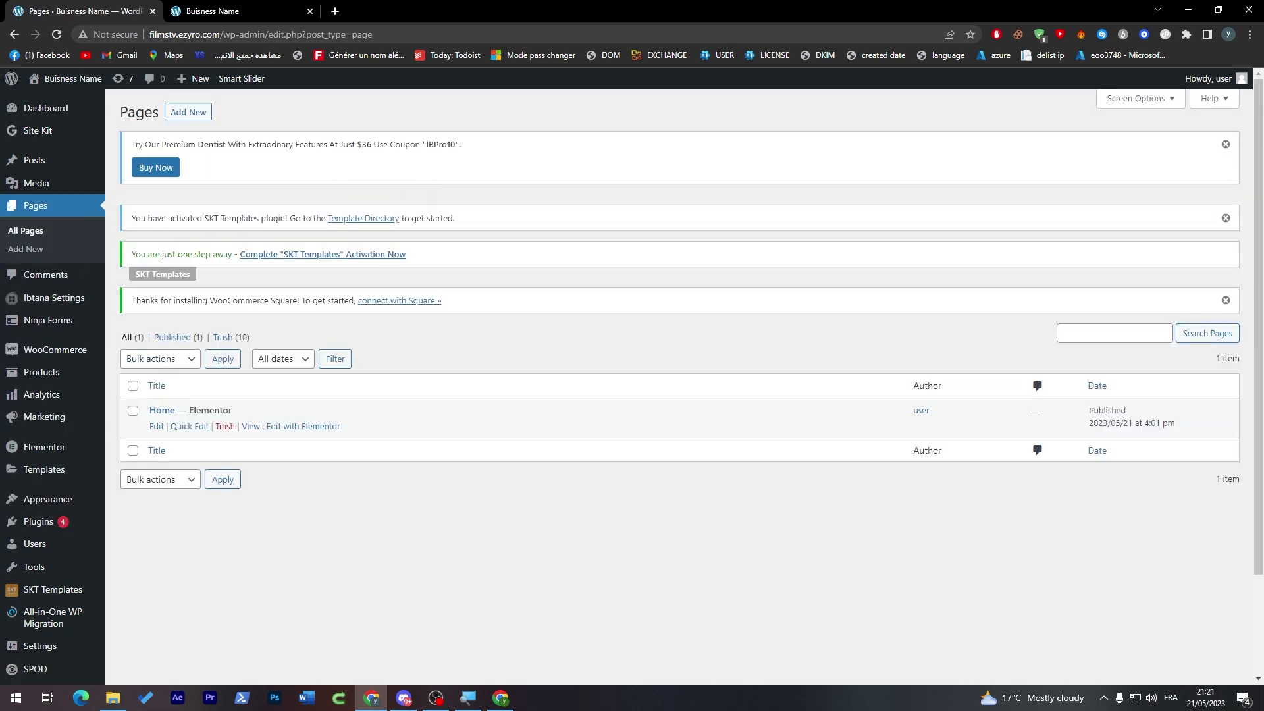
{"action": "left_click", "coordinate": [319, 428]}
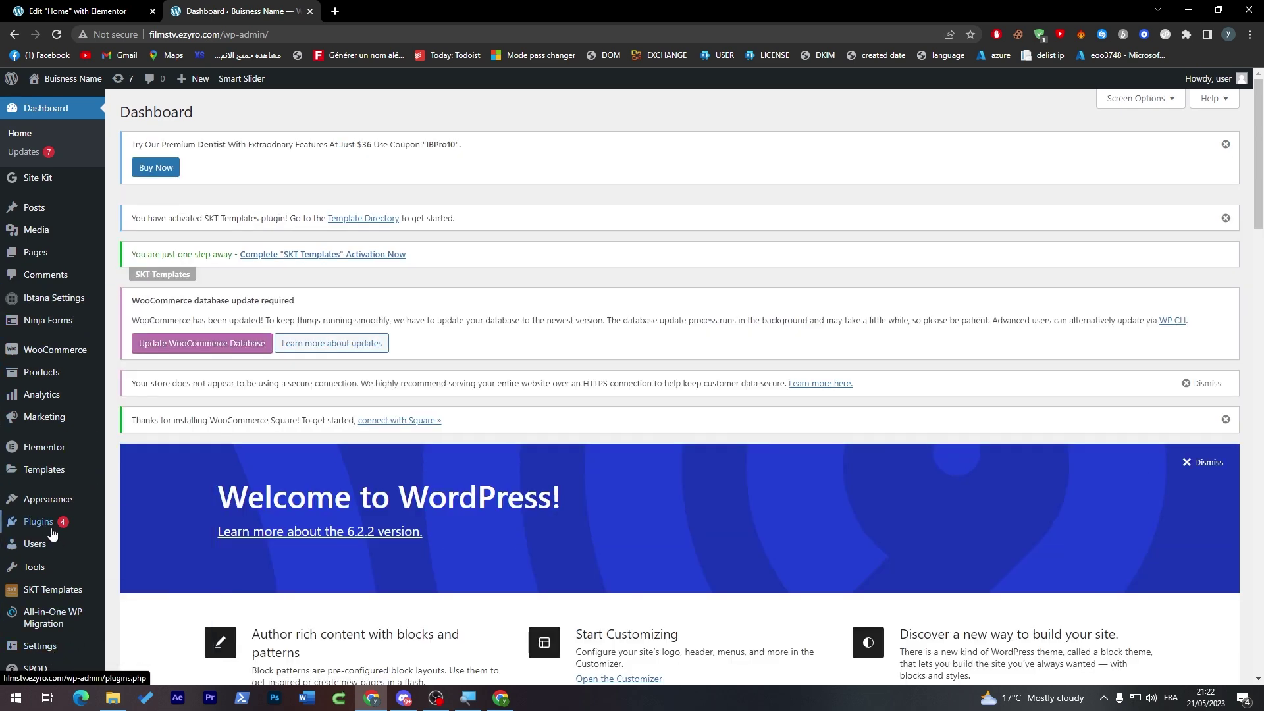
{"action": "left_click", "coordinate": [52, 532]}
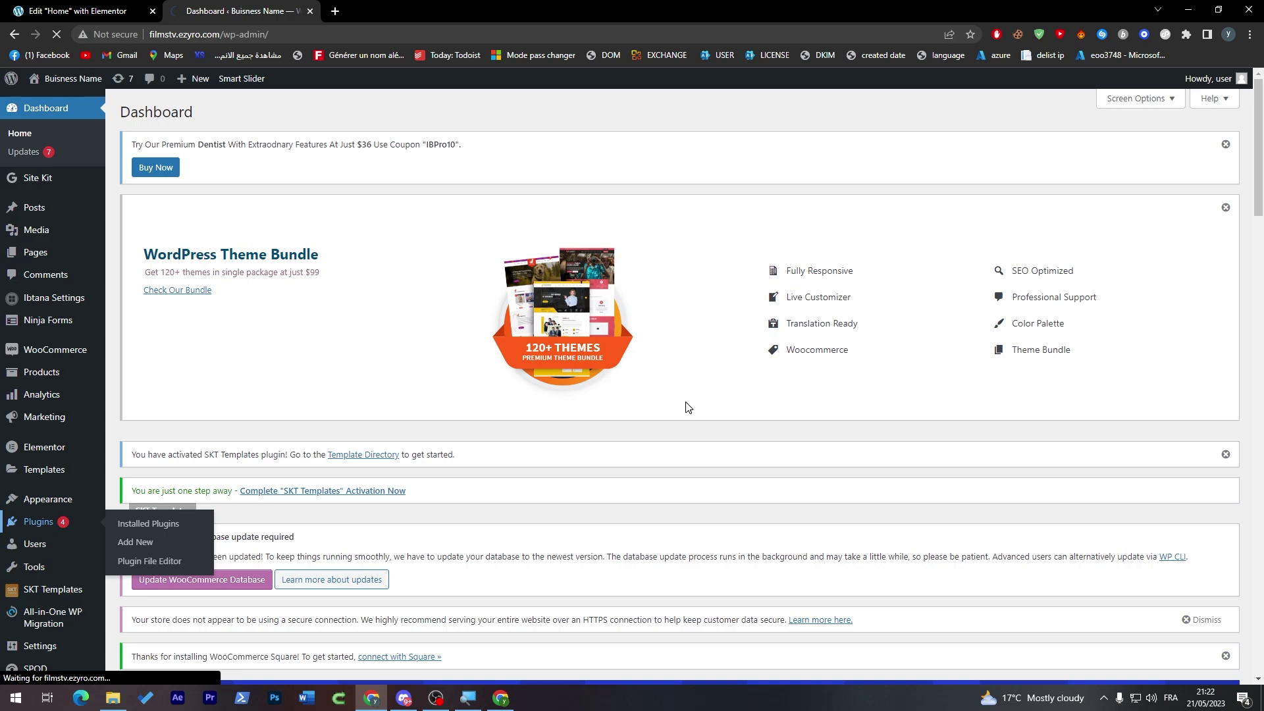
Filter the installed plugins by 'smar' and open the Smart Slider 3 welcome page
{"action": "scroll", "coordinate": [686, 407], "scroll_direction": "down", "scroll_amount": 10}
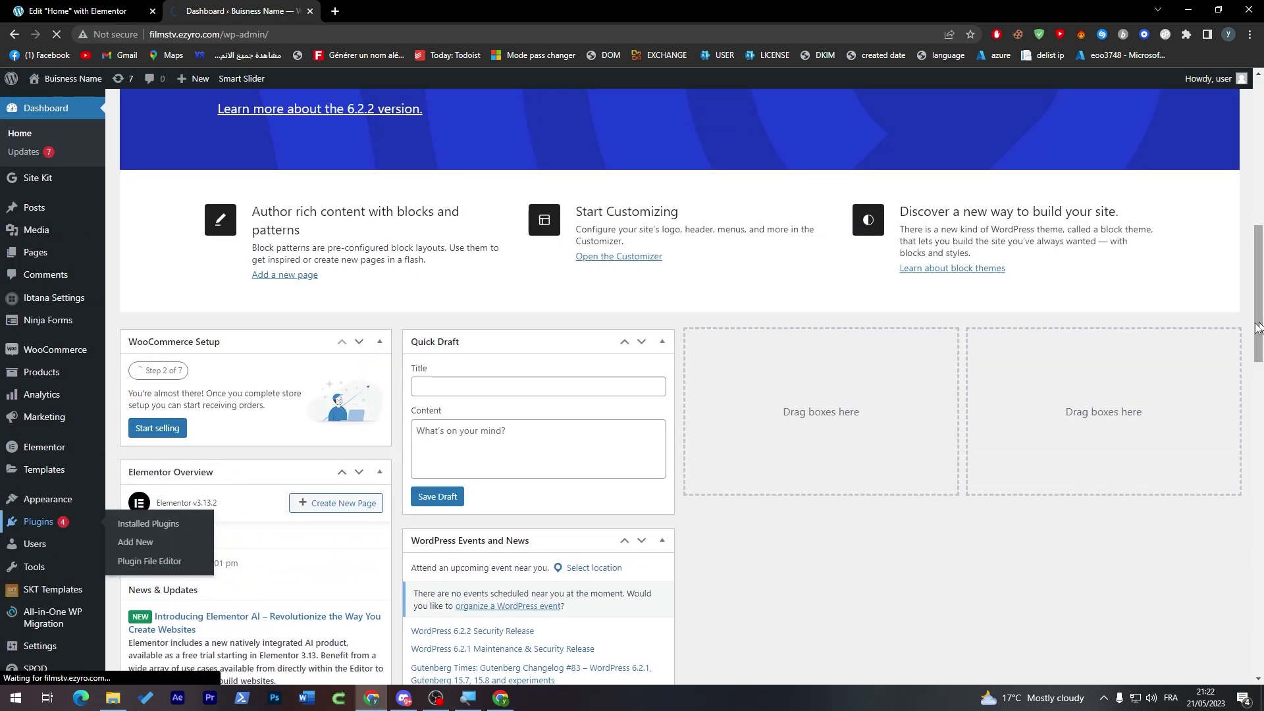
{"action": "left_click", "coordinate": [149, 524]}
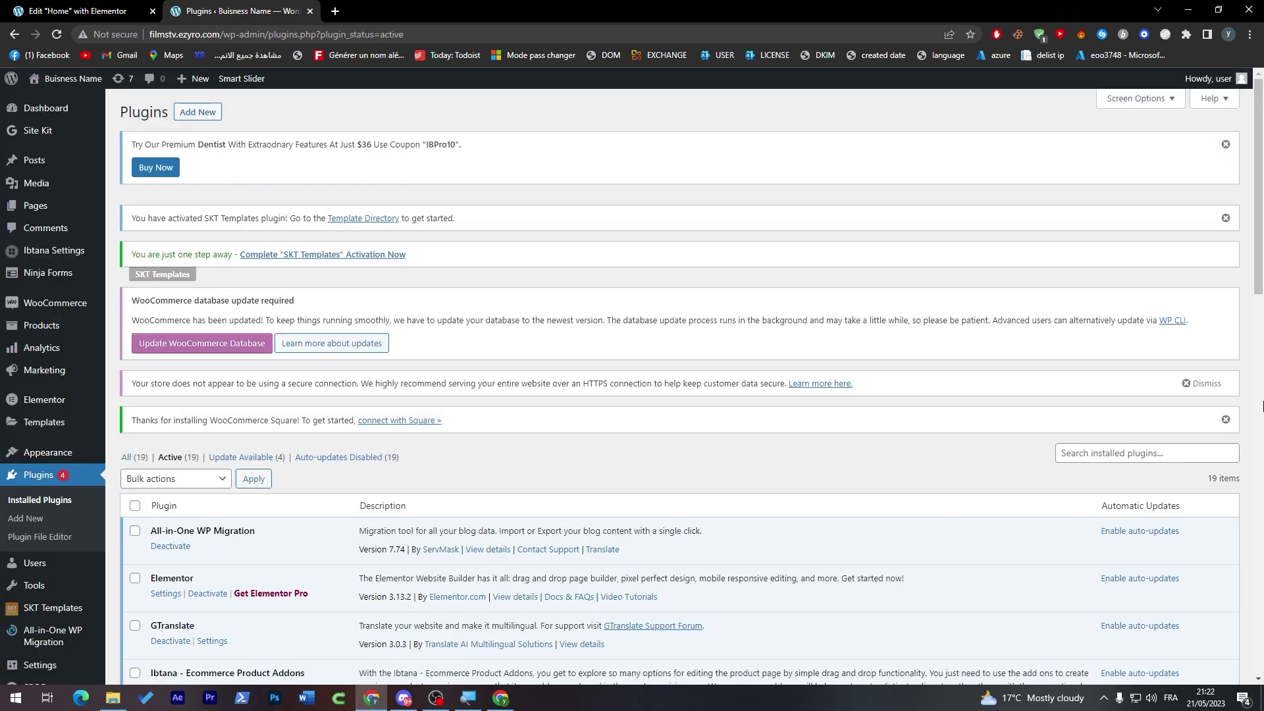
{"action": "left_click_drag", "start_coordinate": [1259, 290], "coordinate": [1258, 401]}
{"action": "left_click", "coordinate": [1080, 325]}
{"action": "type", "text": "sa"}
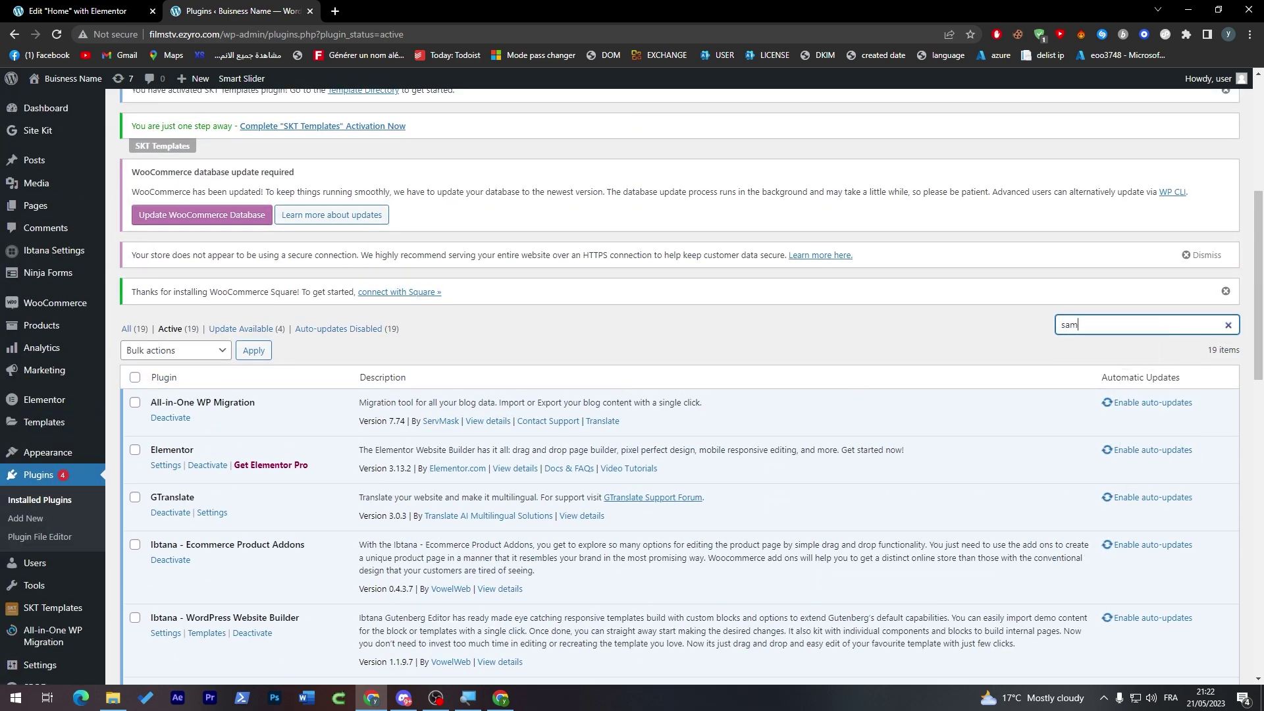
{"action": "key", "text": "BackSpace"}
{"action": "type", "text": "mart"}
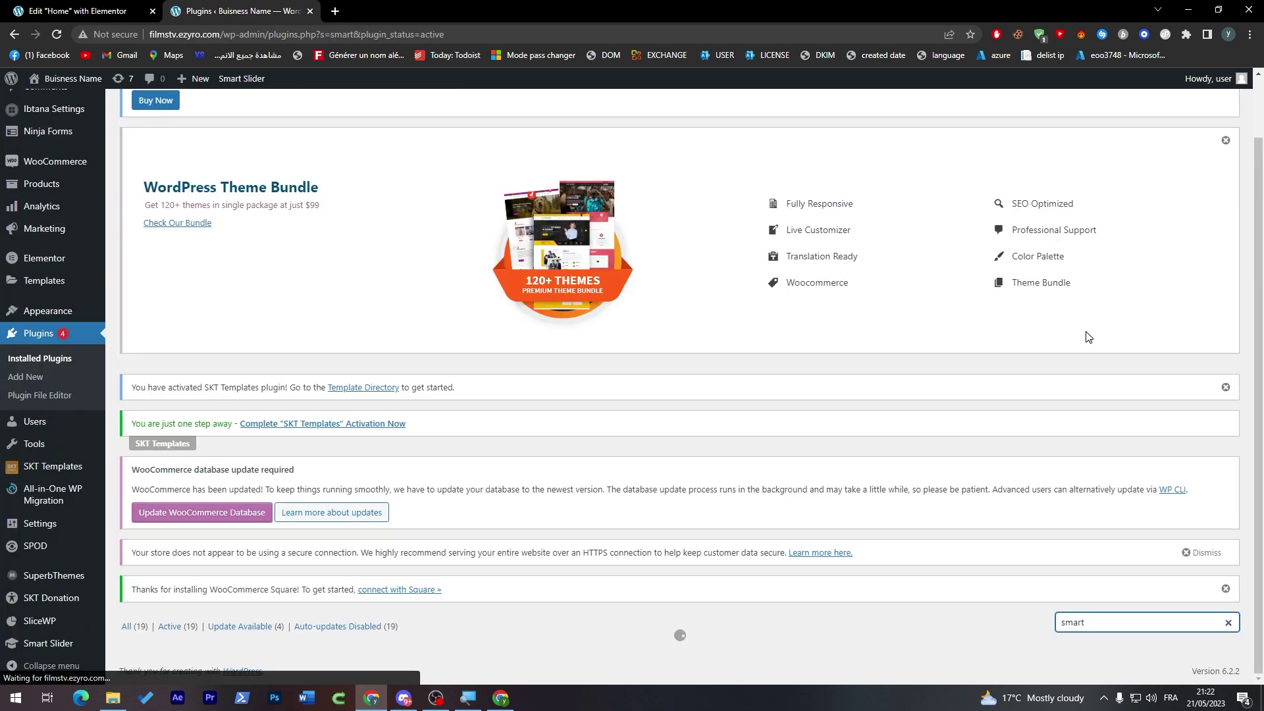
{"action": "scroll", "coordinate": [831, 552], "scroll_direction": "down", "scroll_amount": 3}
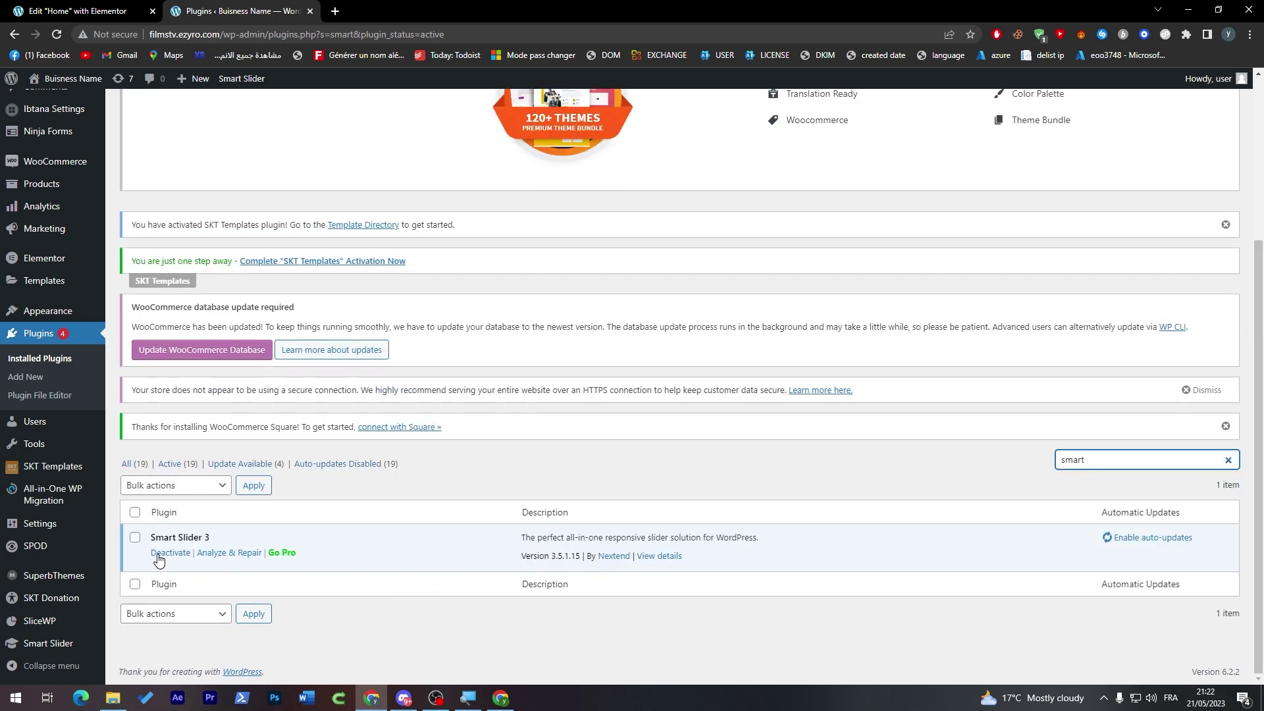
{"action": "left_click", "coordinate": [220, 556]}
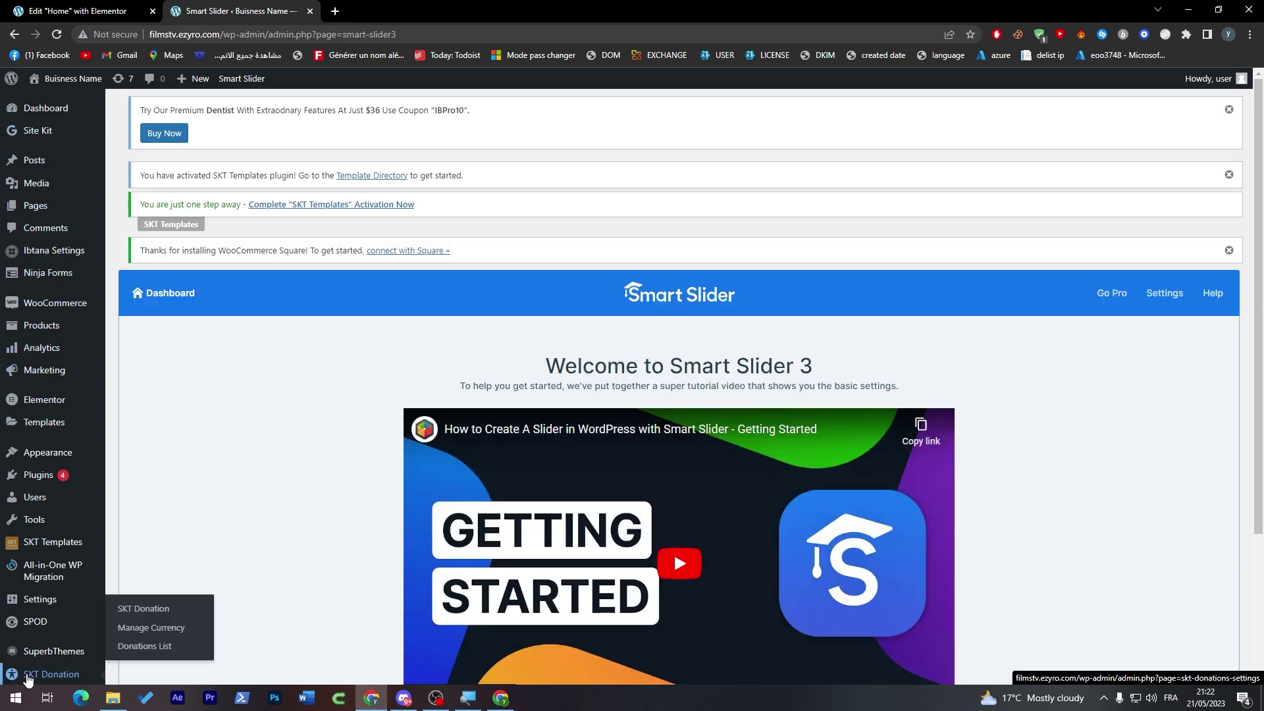
Dismiss the Smart Slider welcome video permanently and open the Tutorial Slider (ID 1)
{"action": "scroll", "coordinate": [112, 553], "scroll_direction": "down", "scroll_amount": 5}
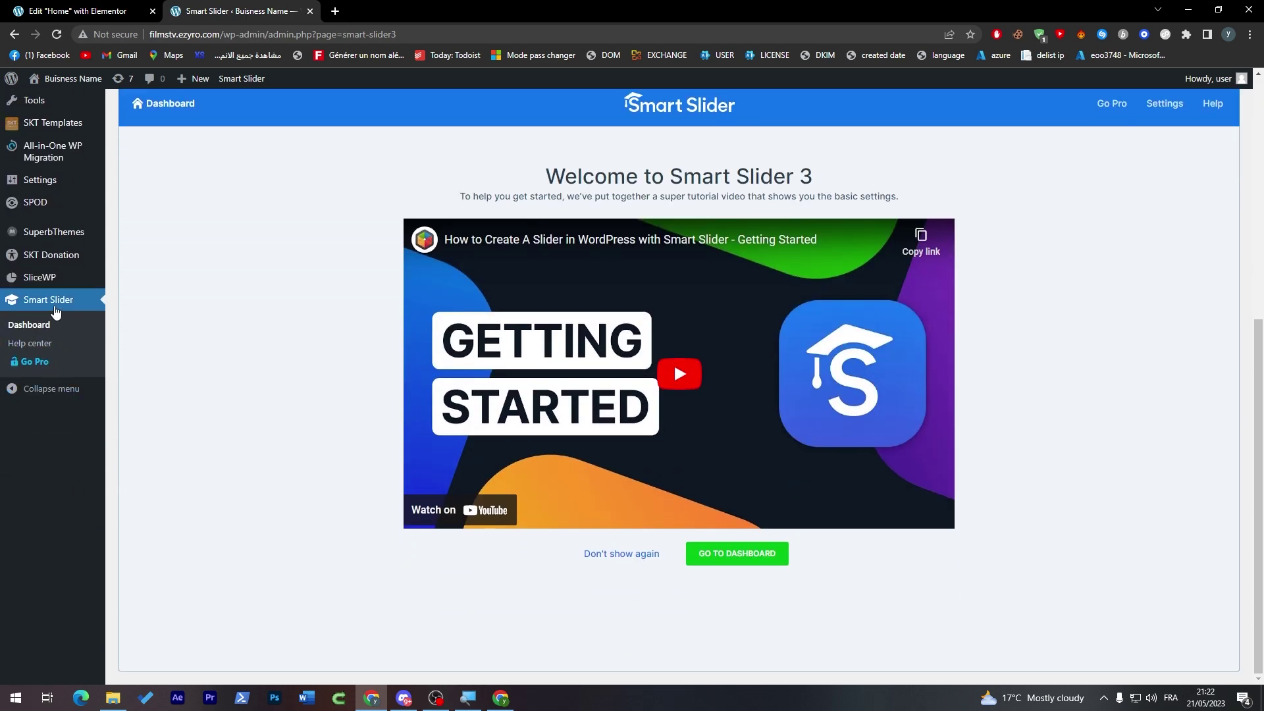
{"action": "mouse_move", "coordinate": [36, 285]}
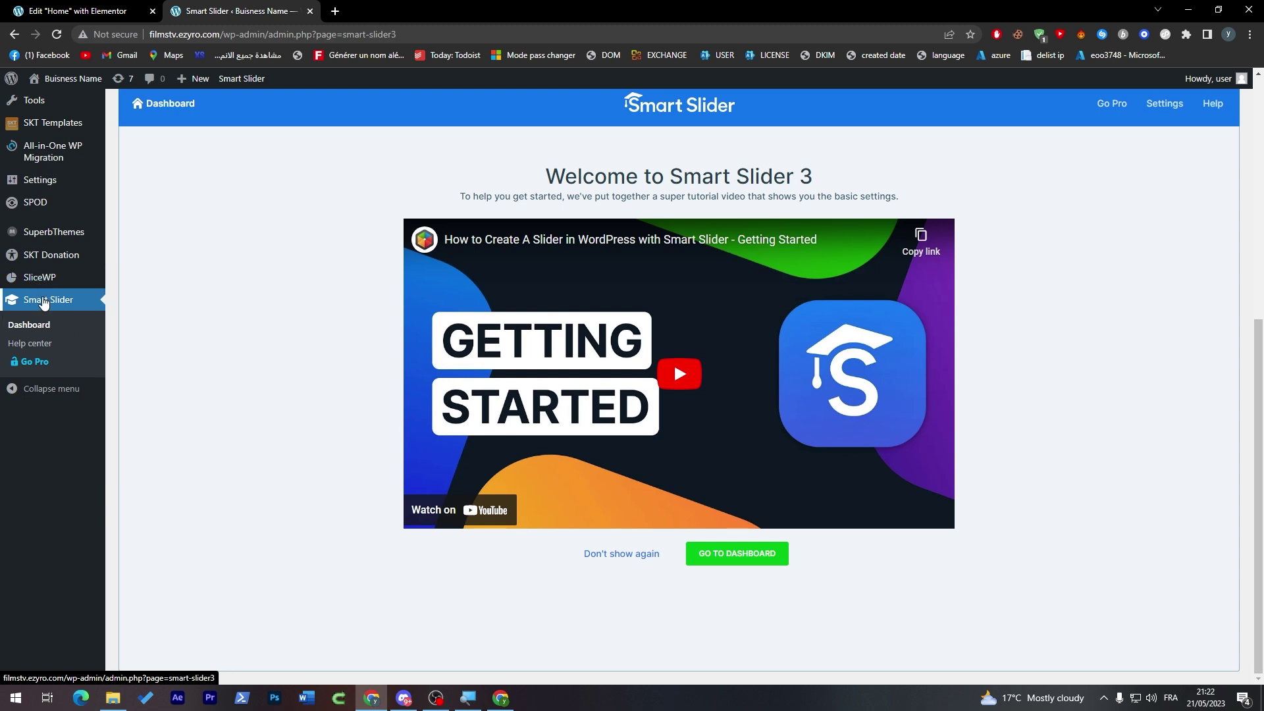
{"action": "left_click", "coordinate": [615, 554]}
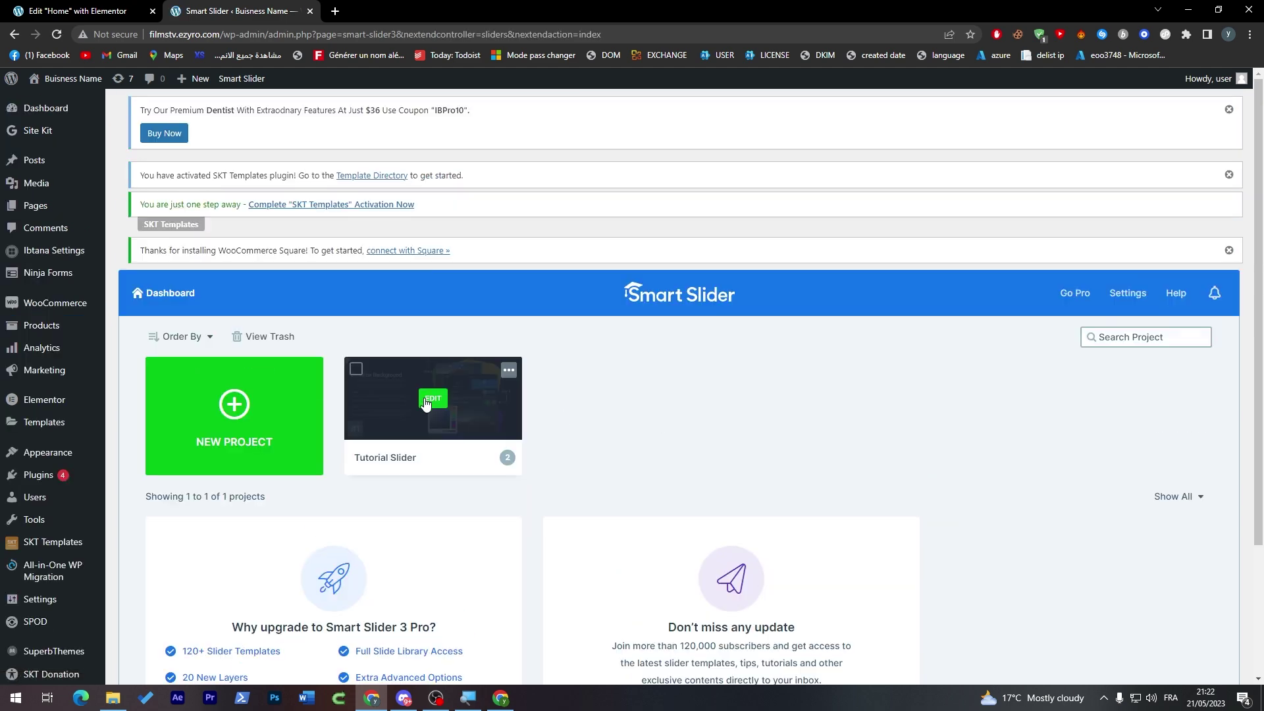
{"action": "scroll", "coordinate": [513, 397], "scroll_direction": "down", "scroll_amount": 3}
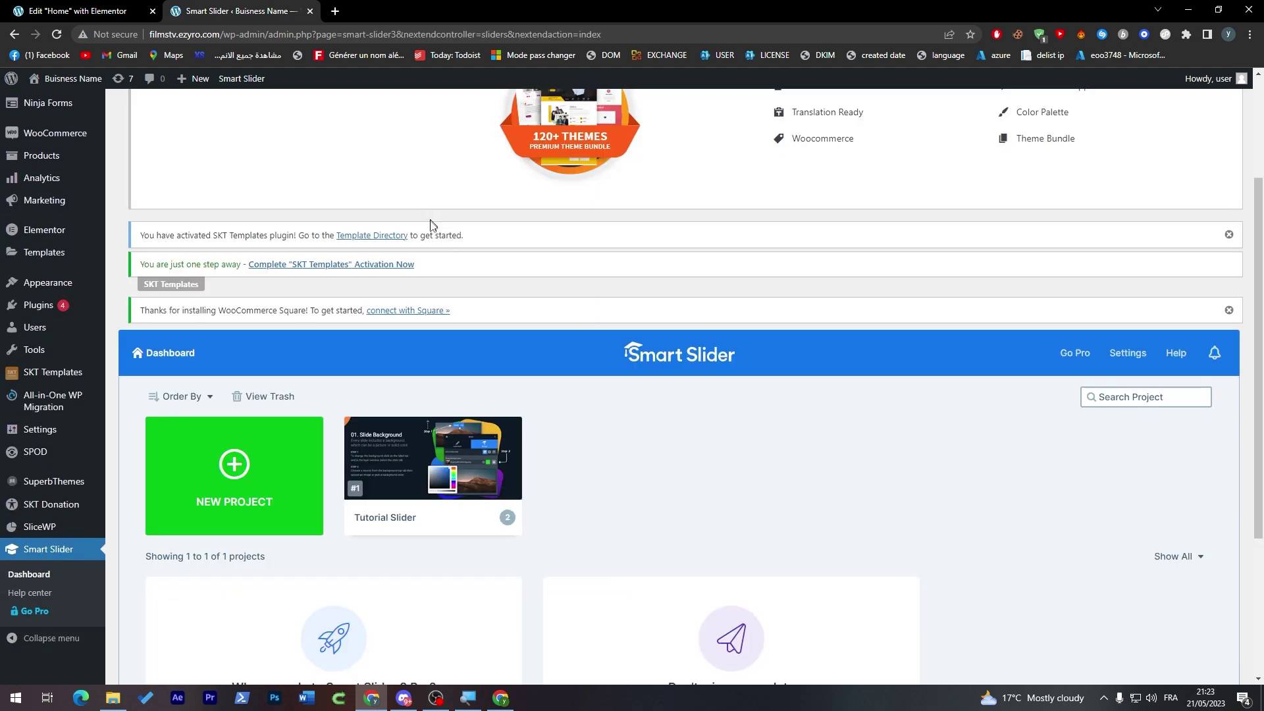
{"action": "left_click", "coordinate": [422, 465]}
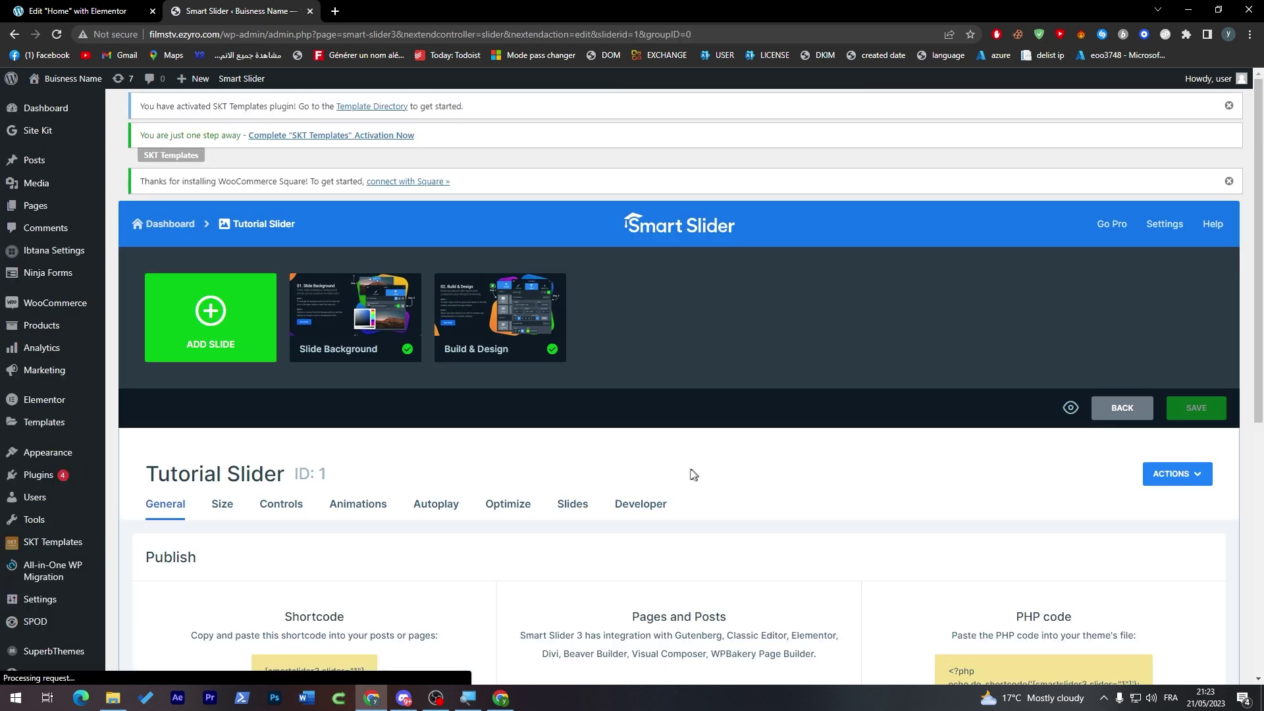
Switch back to the tab with the Home page in the Elementor editor
{"action": "scroll", "coordinate": [1249, 540], "scroll_direction": "down", "scroll_amount": 8}
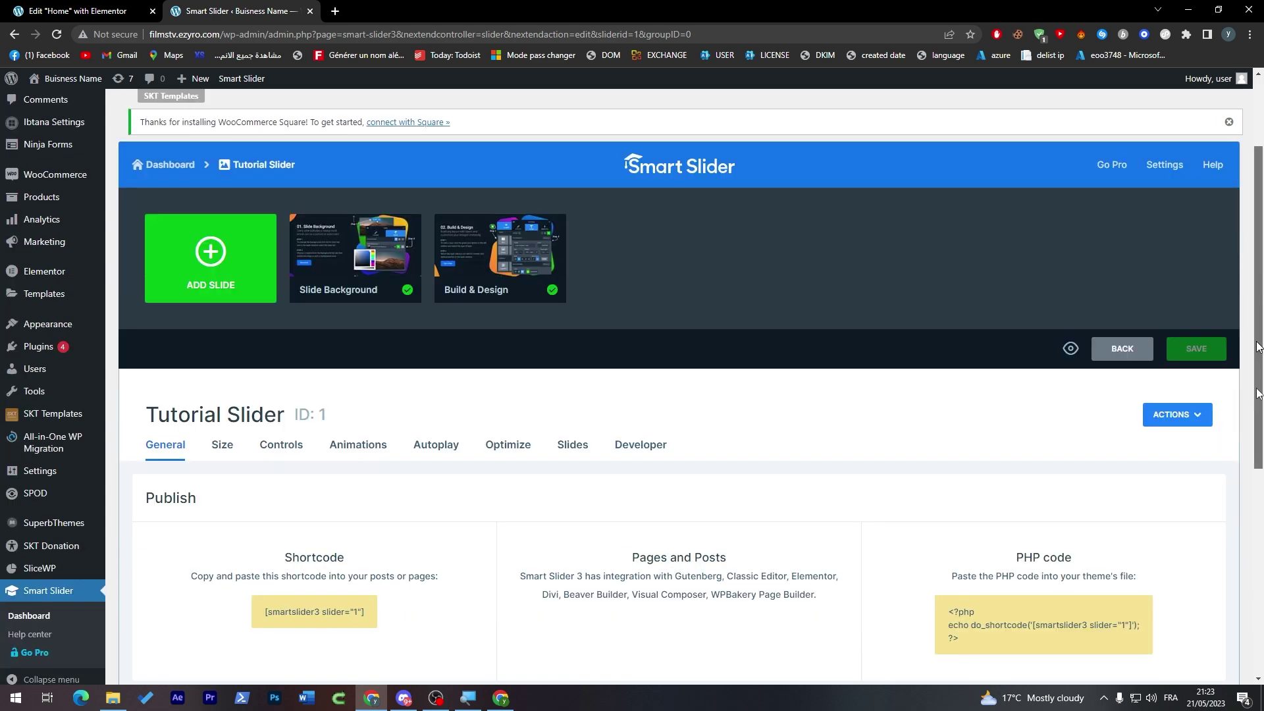
{"action": "scroll", "coordinate": [1249, 540], "scroll_direction": "up", "scroll_amount": 5}
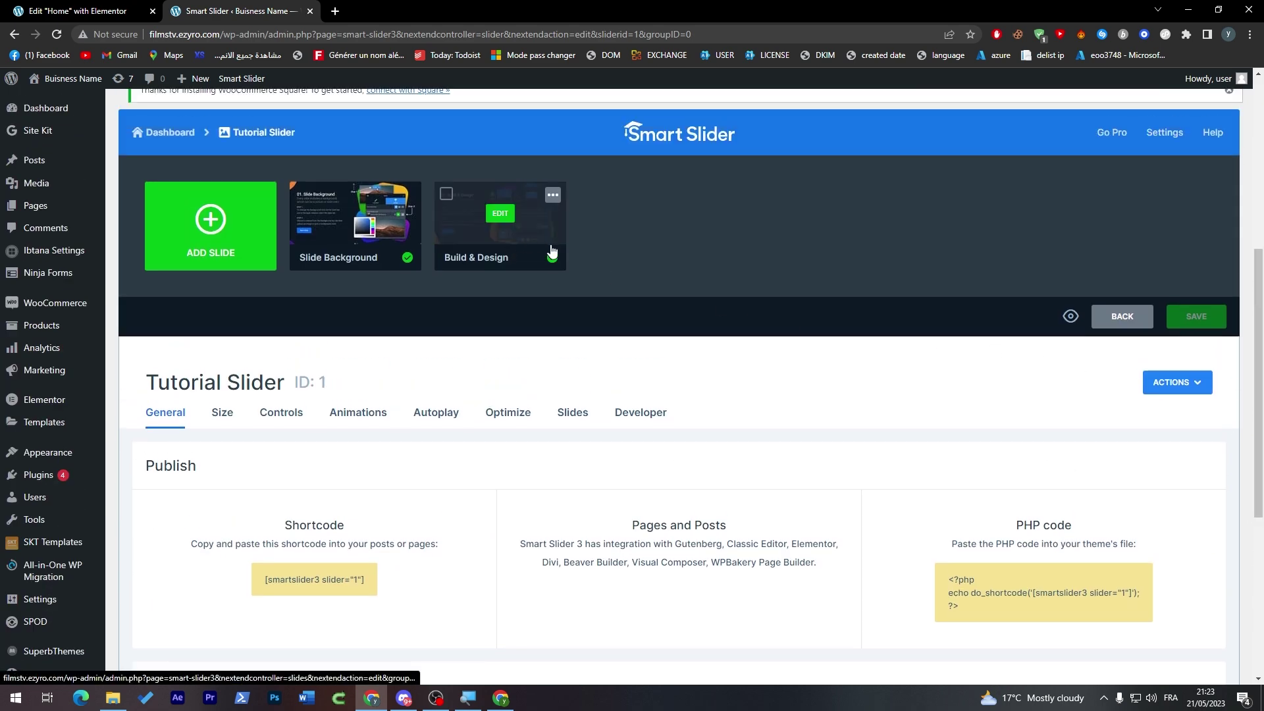
{"action": "left_click", "coordinate": [73, 8]}
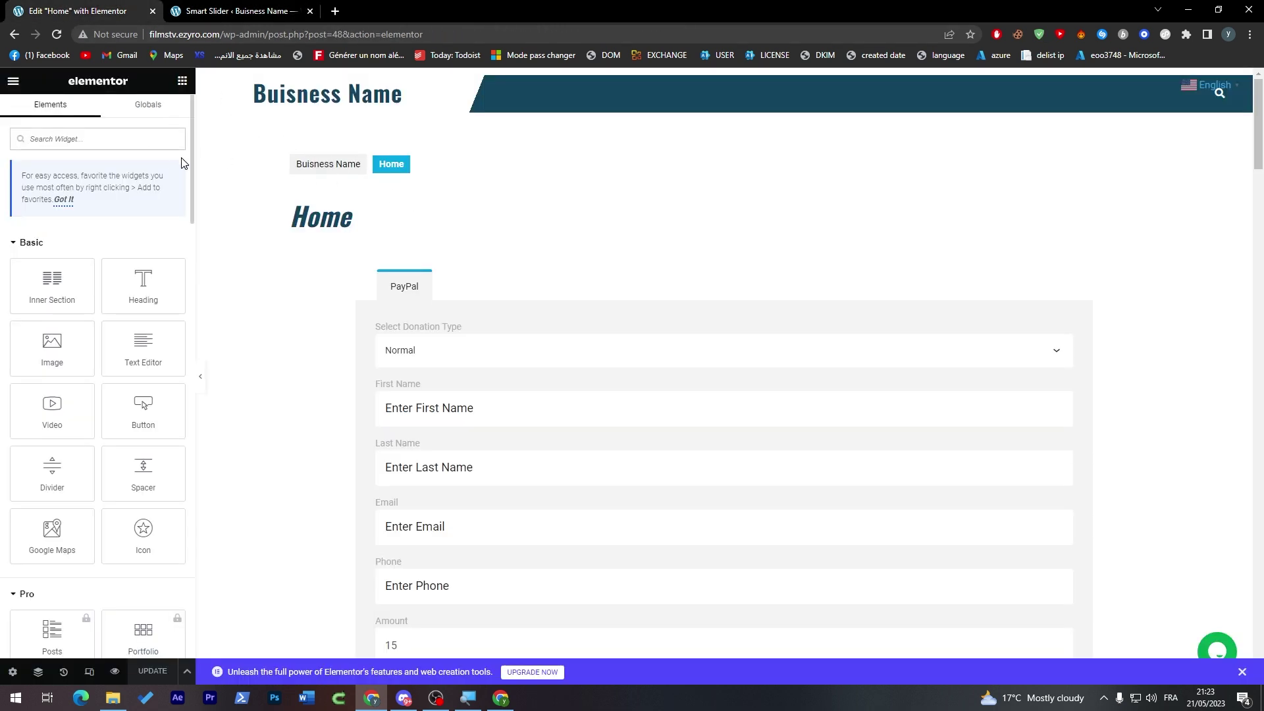
Add a Smart Slider widget at the top of Home showing the Tutorial Slider
{"action": "type", "text": "sma"}
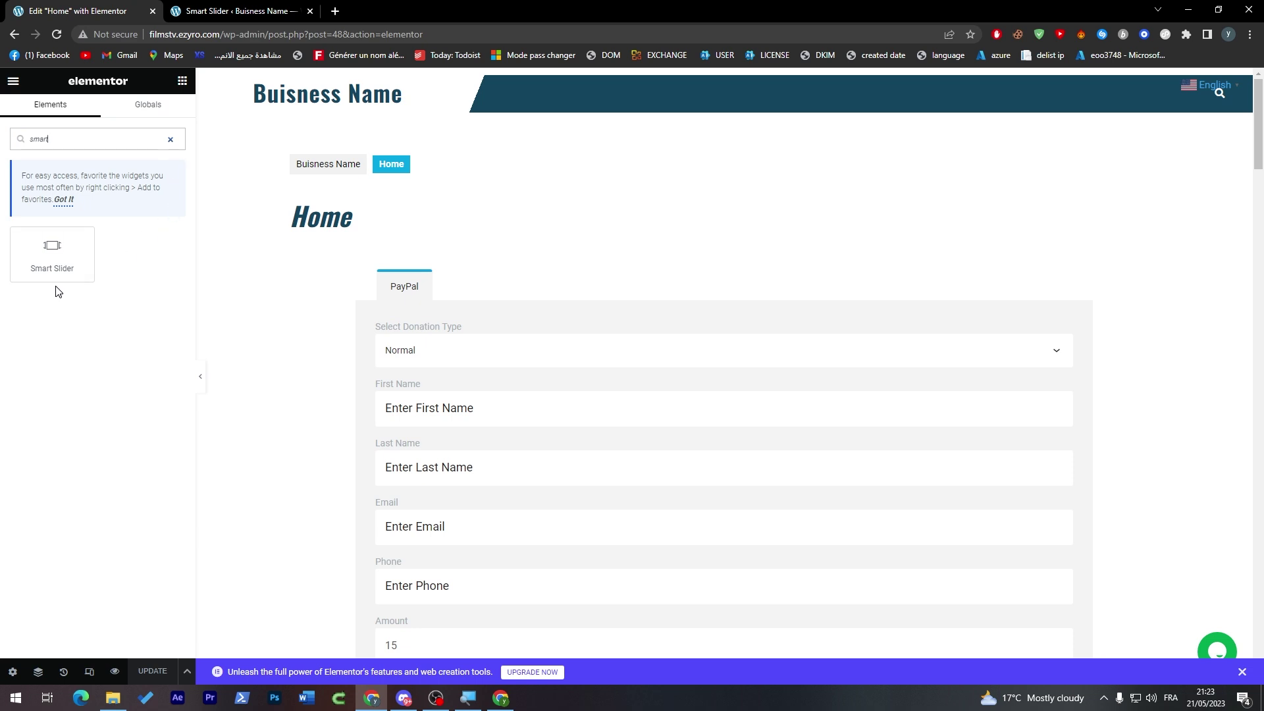
{"action": "type", "text": "rt"}
{"action": "left_click_drag", "start_coordinate": [57, 290], "coordinate": [670, 199]}
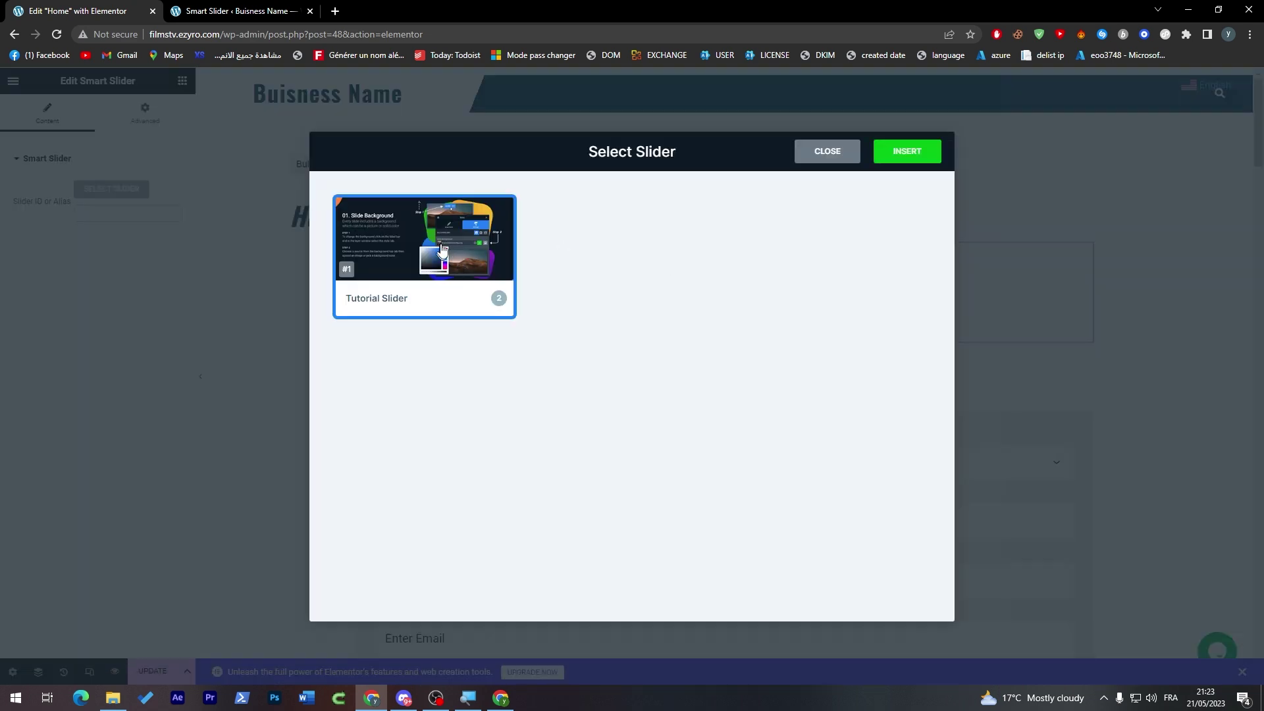
{"action": "left_click", "coordinate": [934, 154]}
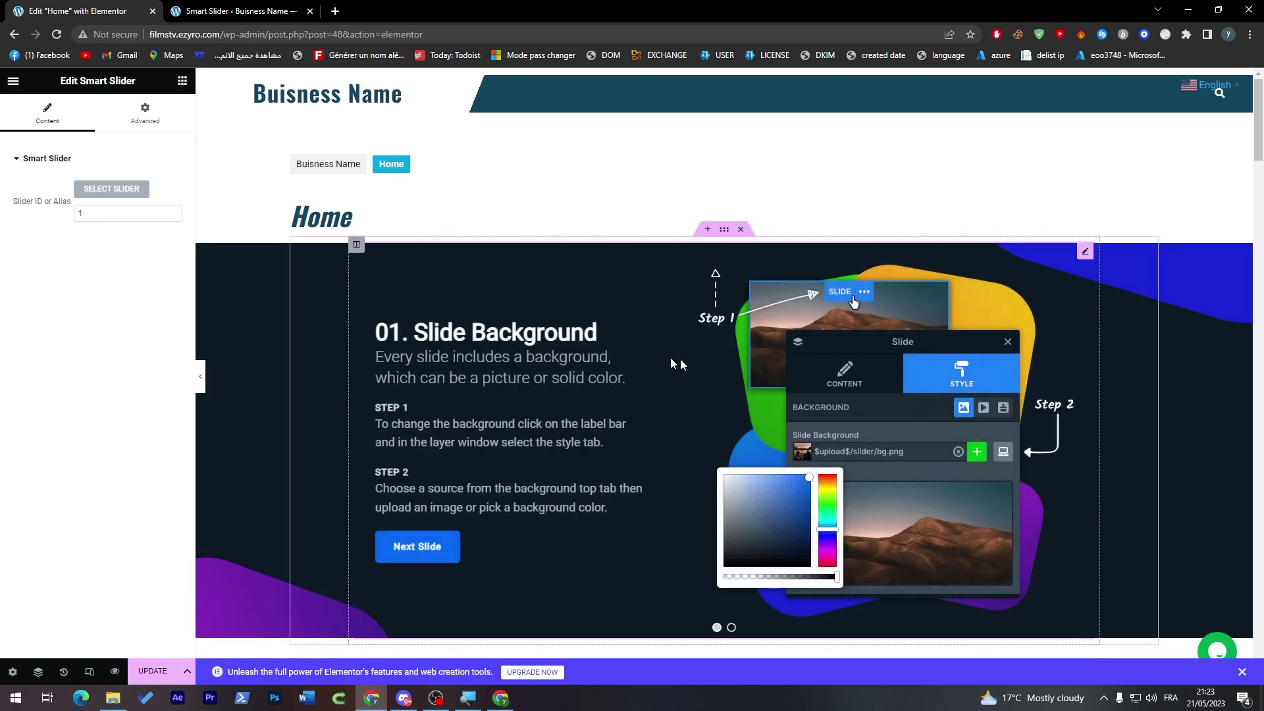
Review the slider on the page, then return to the Tutorial Slider admin tab
{"action": "scroll", "coordinate": [724, 362], "scroll_direction": "down", "scroll_amount": 2}
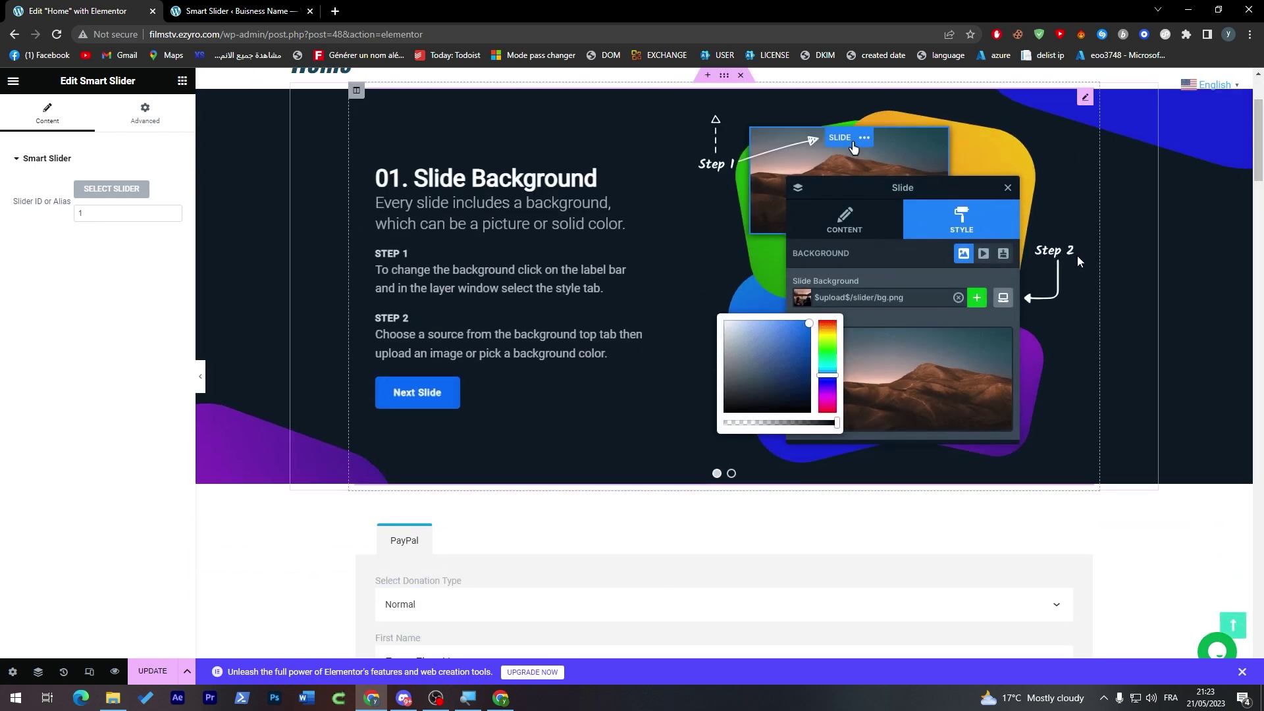
{"action": "scroll", "coordinate": [1258, 159], "scroll_direction": "up", "scroll_amount": 1}
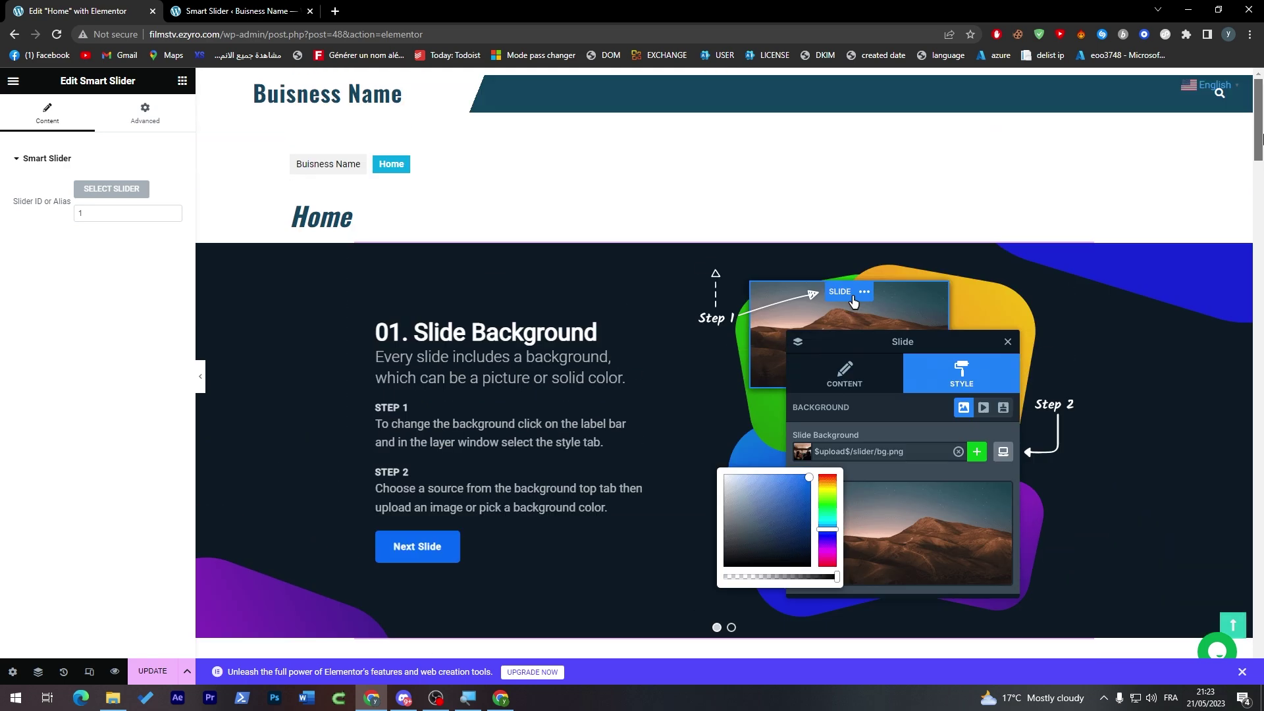
{"action": "scroll", "coordinate": [1258, 158], "scroll_direction": "up", "scroll_amount": 2}
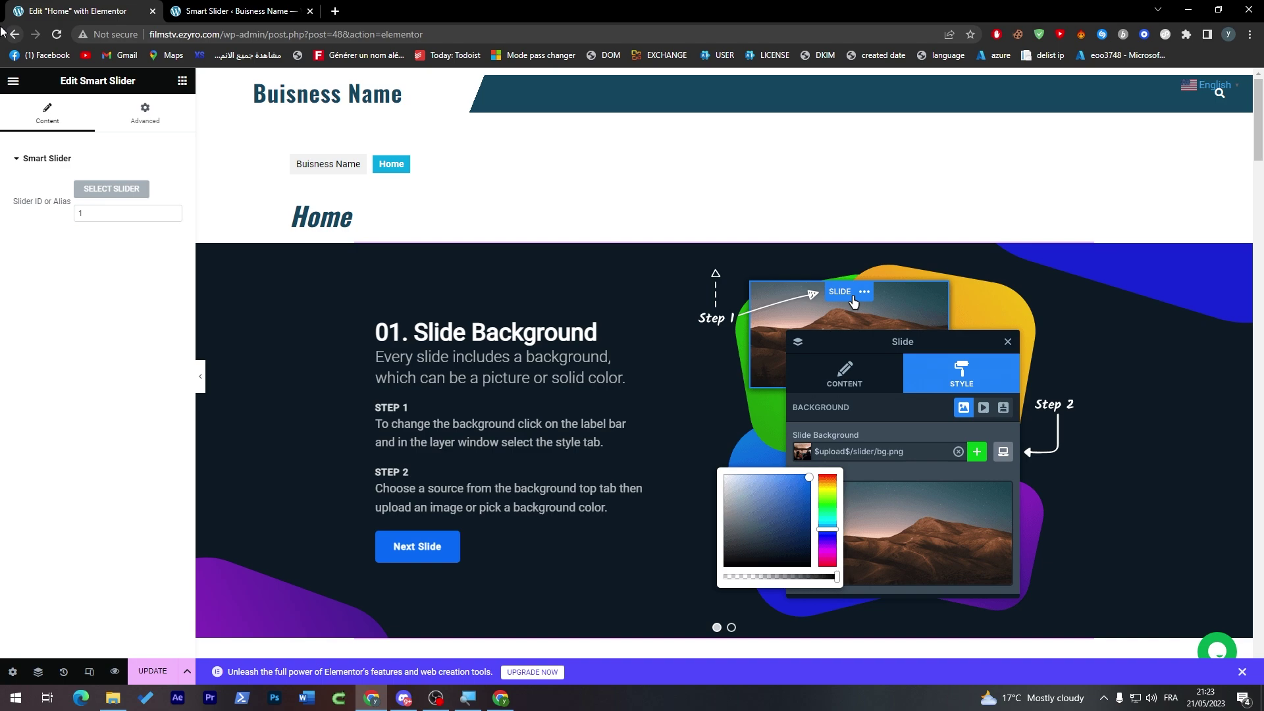
{"action": "left_click_drag", "start_coordinate": [1258, 122], "coordinate": [473, 194]}
{"action": "left_click", "coordinate": [191, 6]}
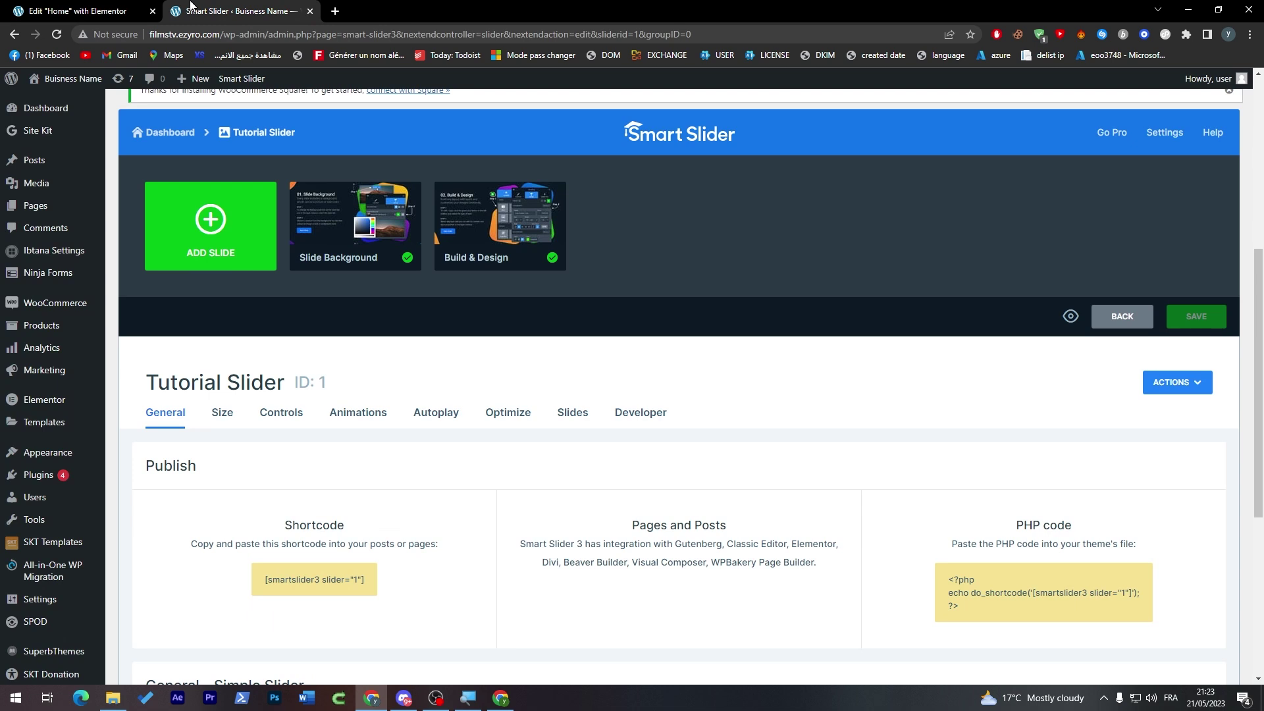
Open the Ninja Forms dashboard and accept the usage-data request
{"action": "left_click", "coordinate": [43, 275]}
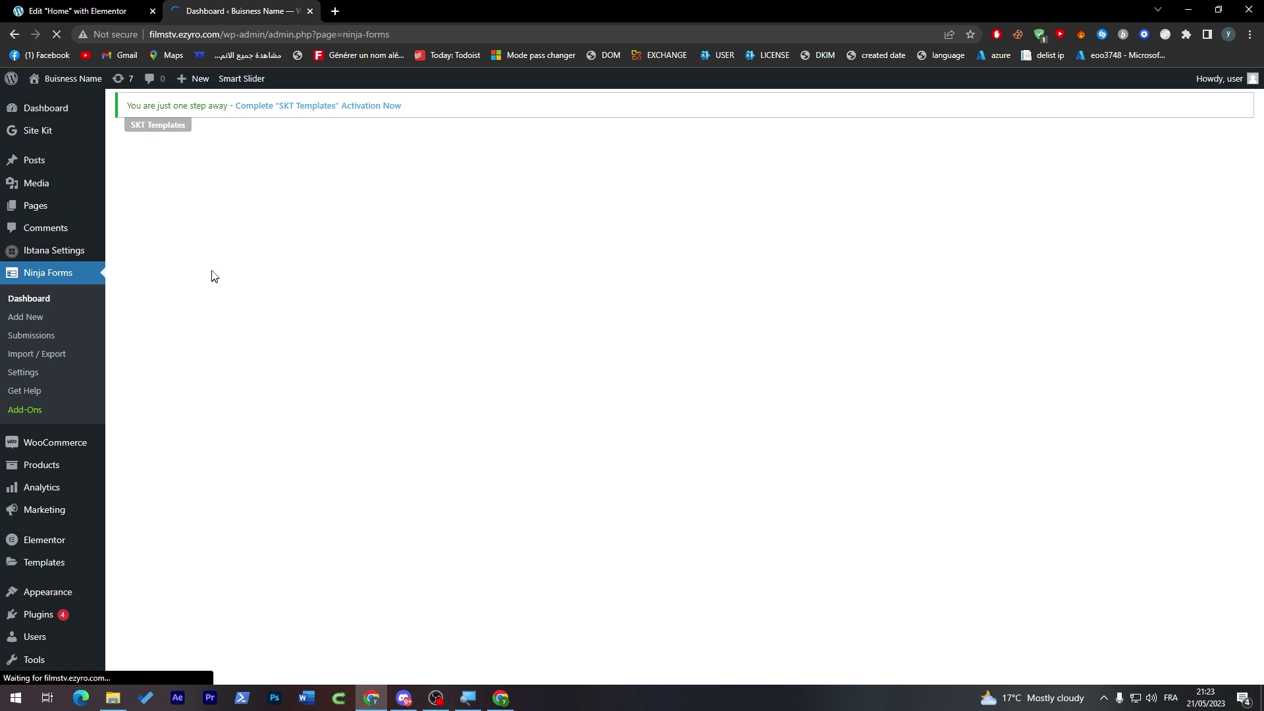
{"action": "left_click", "coordinate": [685, 467]}
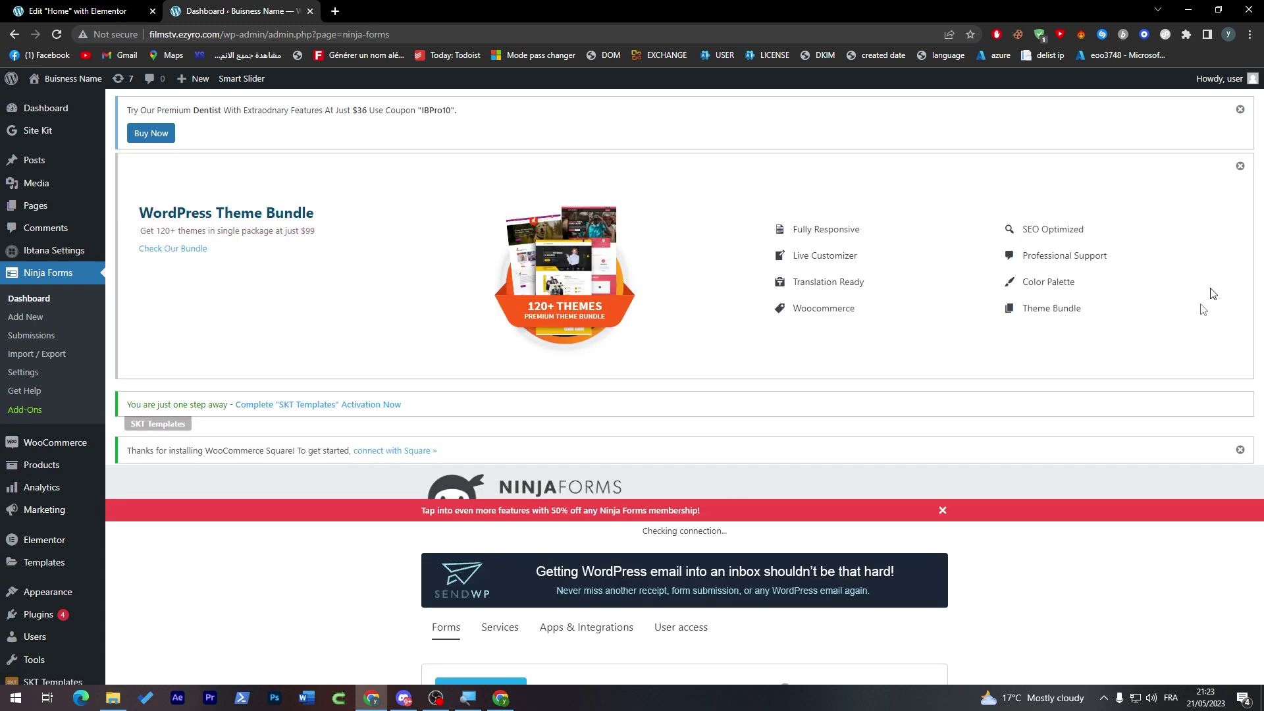
{"action": "scroll", "coordinate": [1025, 574], "scroll_direction": "down", "scroll_amount": 3}
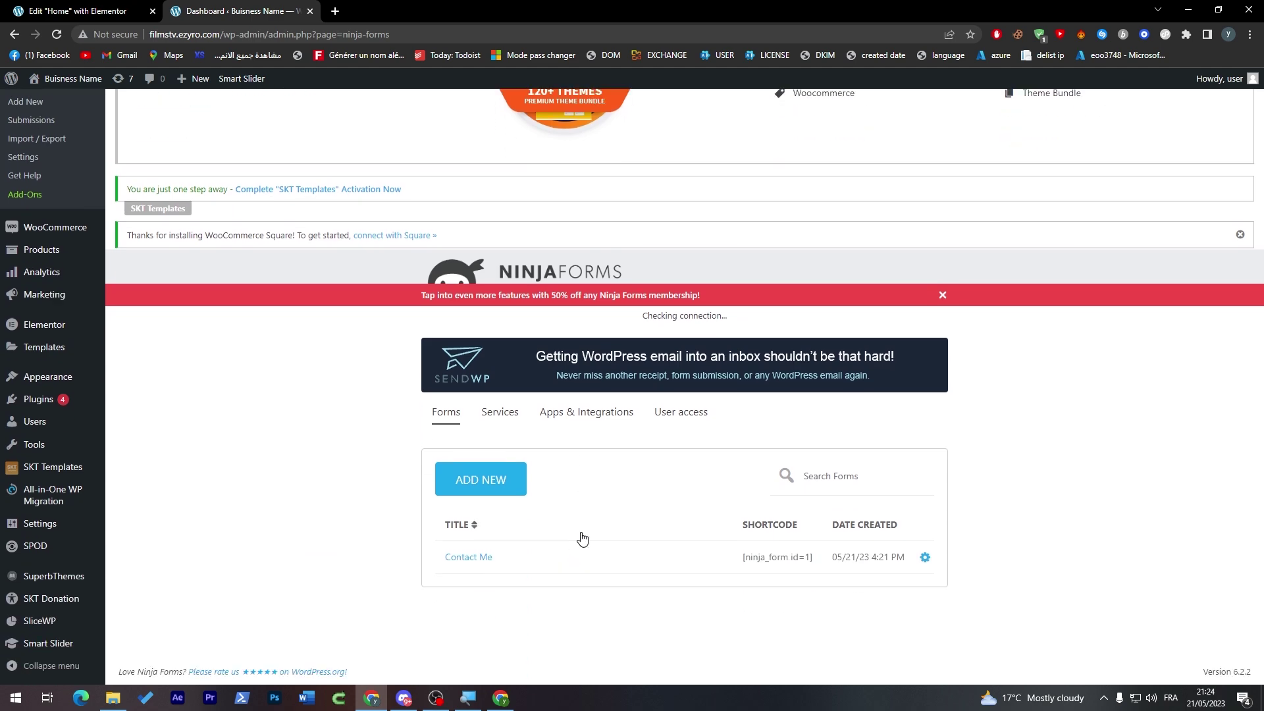
Create a new form from the Event Registration template
{"action": "left_click", "coordinate": [480, 480]}
{"action": "scroll", "coordinate": [688, 398], "scroll_direction": "down", "scroll_amount": 4}
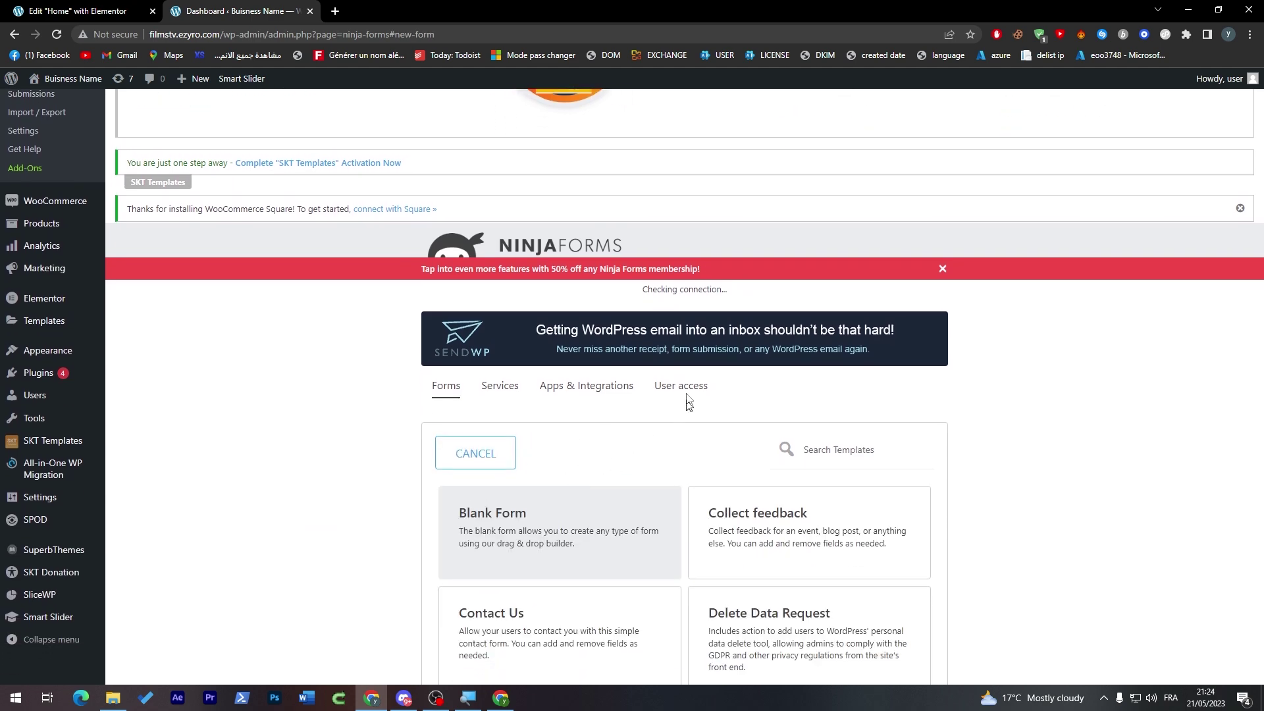
{"action": "scroll", "coordinate": [584, 393], "scroll_direction": "down", "scroll_amount": 3}
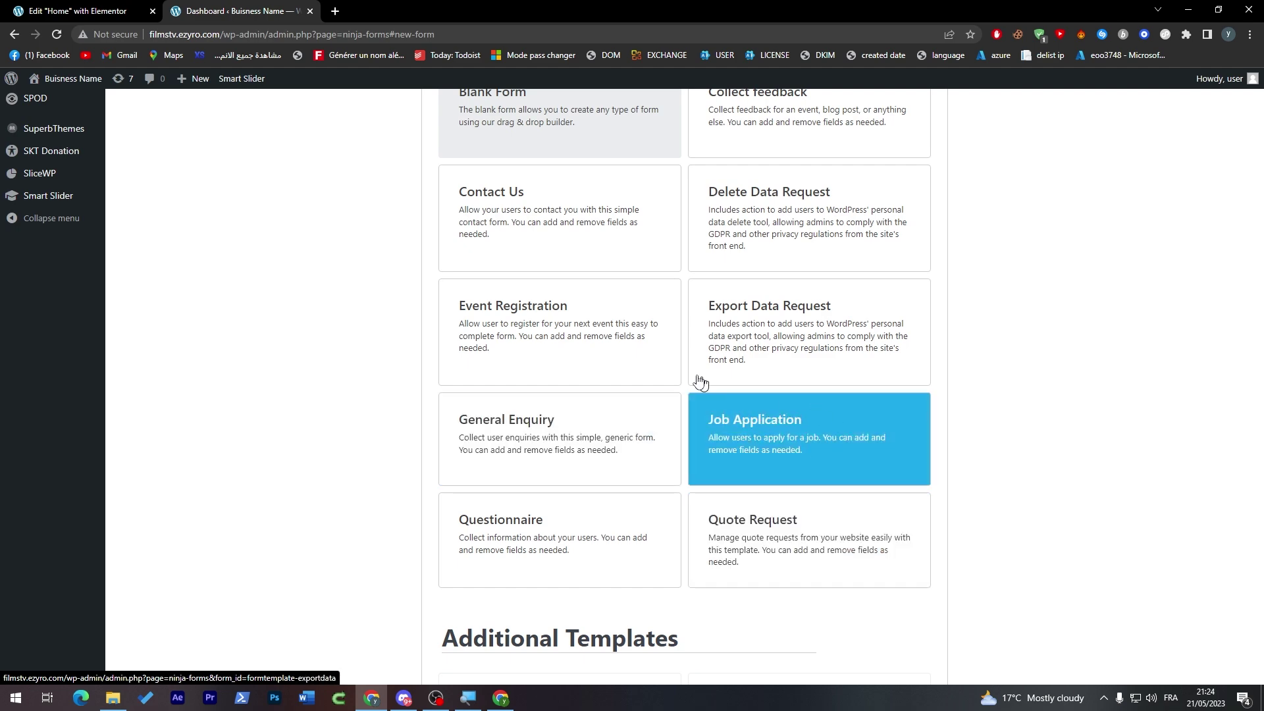
{"action": "scroll", "coordinate": [513, 296], "scroll_direction": "up", "scroll_amount": 1}
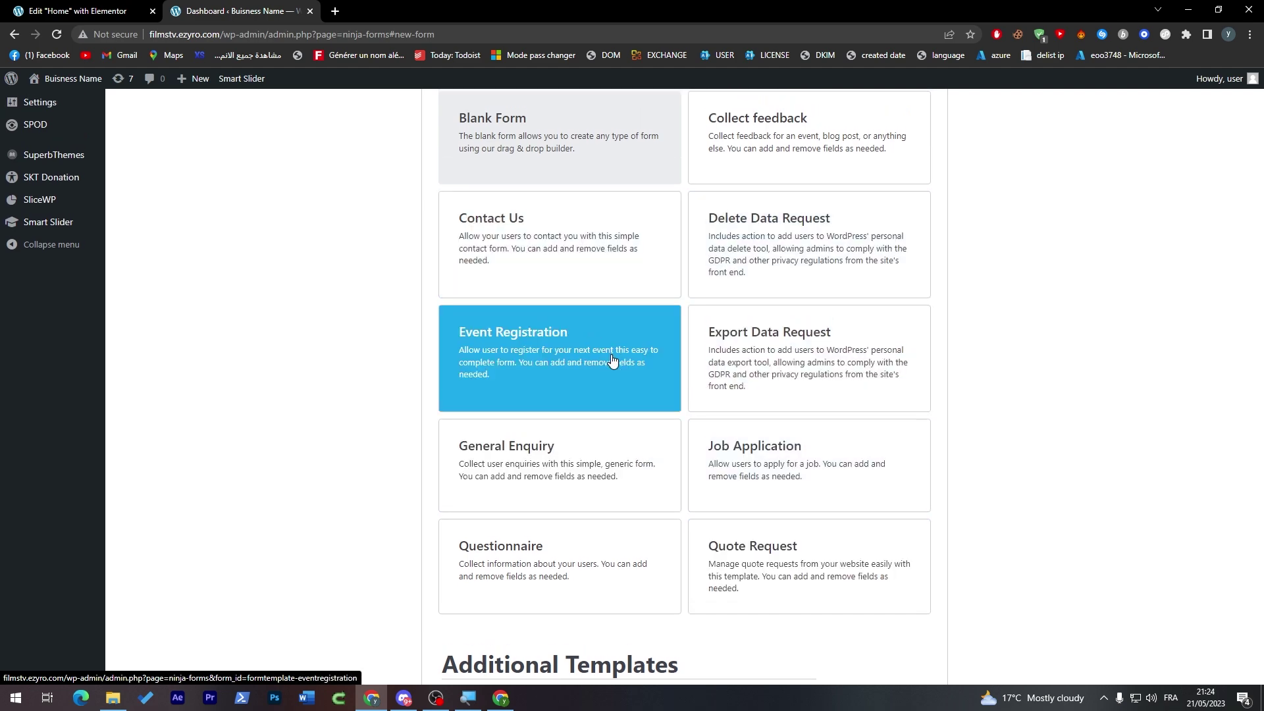
{"action": "left_click", "coordinate": [612, 359]}
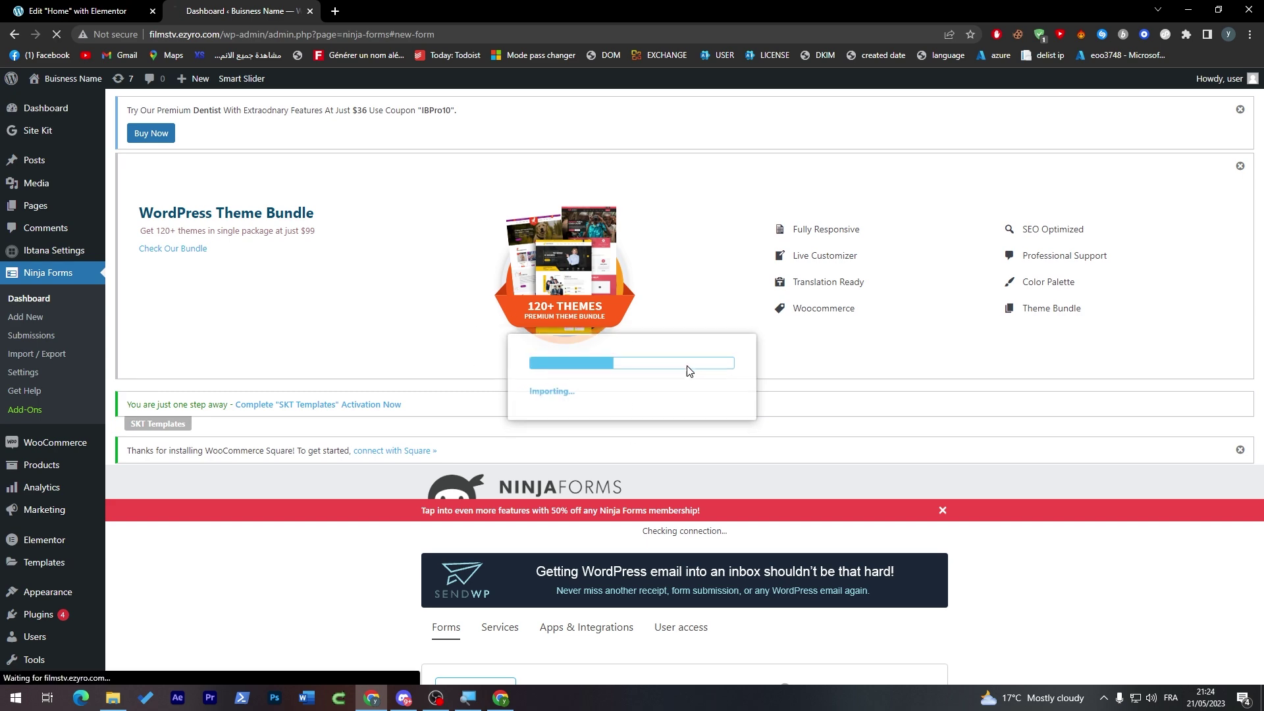
{"action": "scroll", "coordinate": [984, 465], "scroll_direction": "down", "scroll_amount": 4}
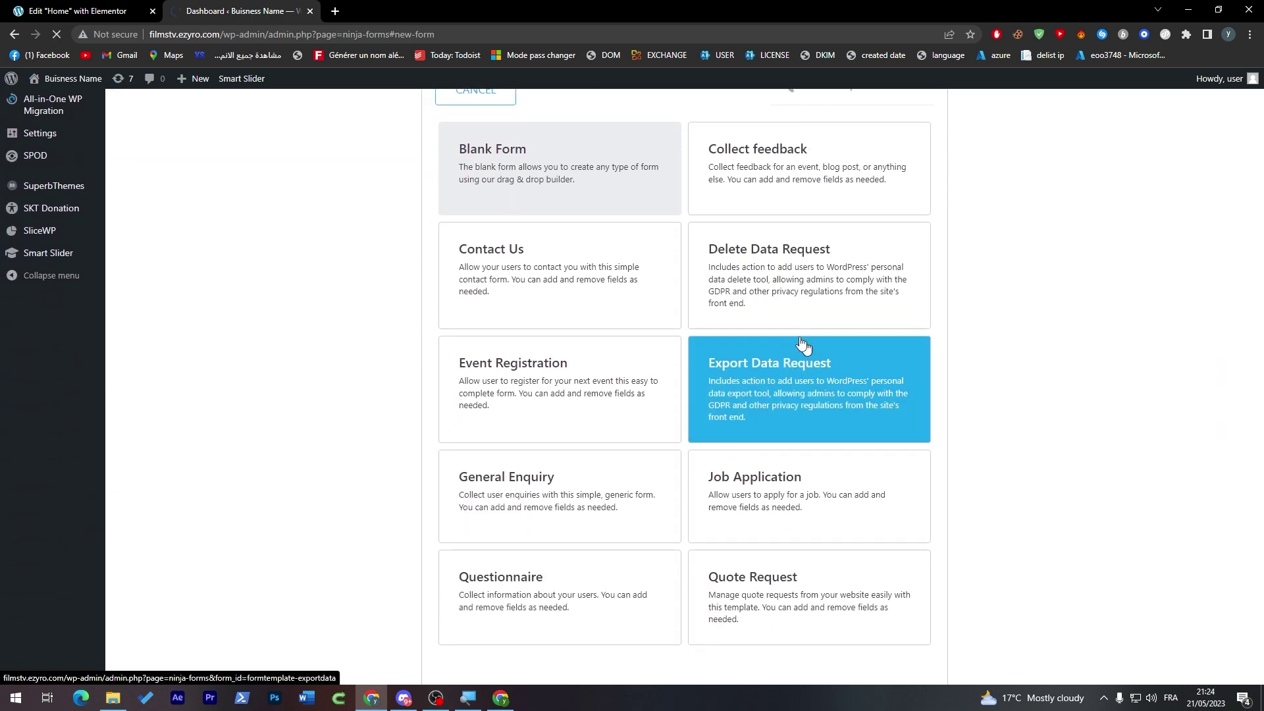
{"action": "scroll", "coordinate": [349, 372], "scroll_direction": "down", "scroll_amount": 8}
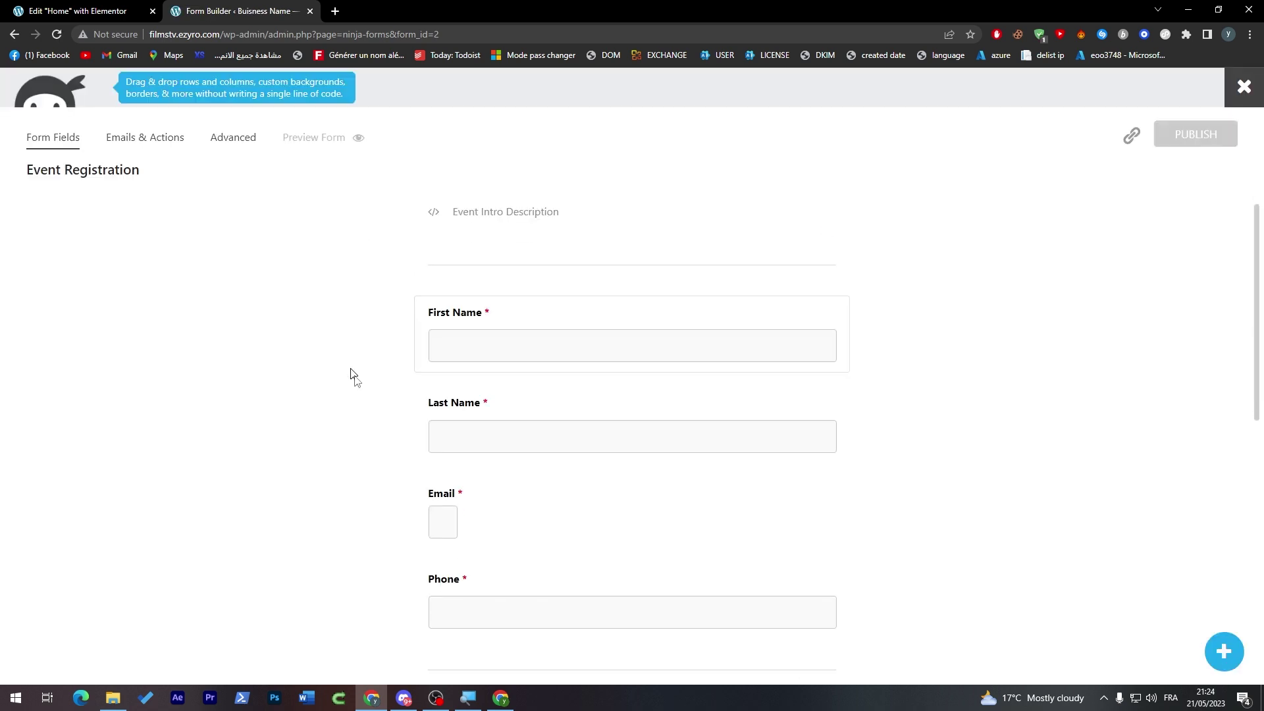